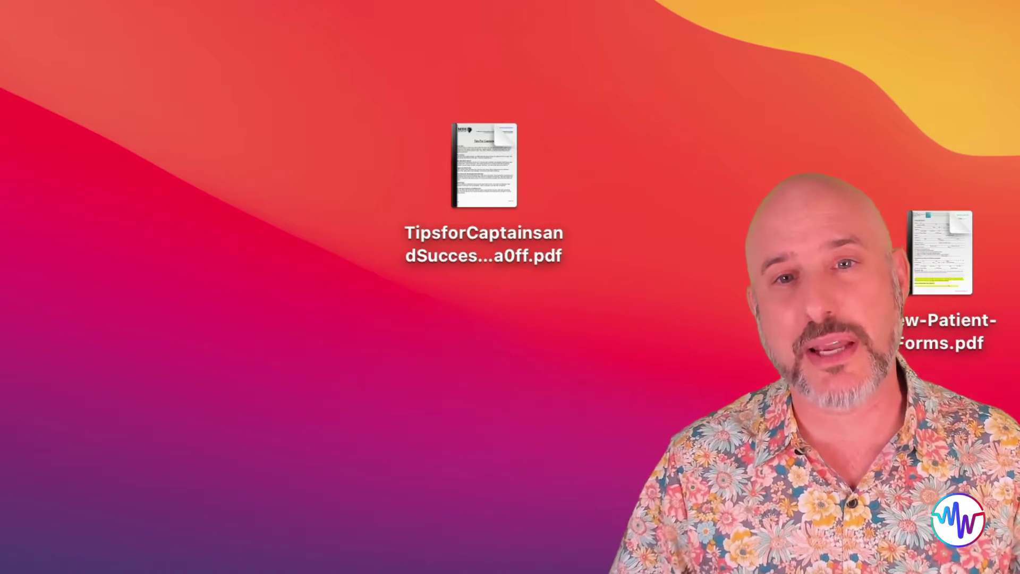
- Open the TipsforCaptains PDF from the desktop so it shows in Preview
mouse_move(507, 178)
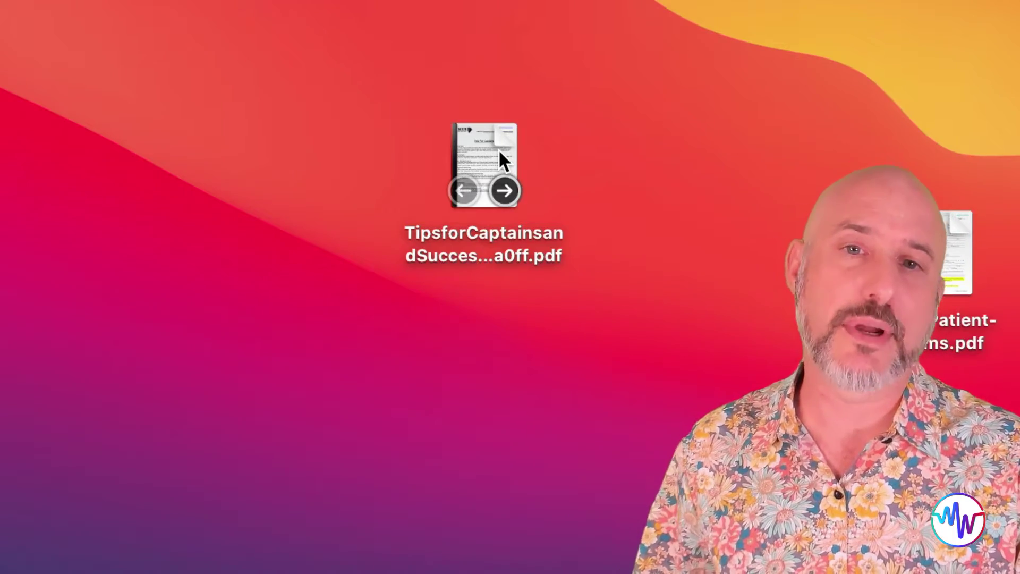
double_click(500, 153)
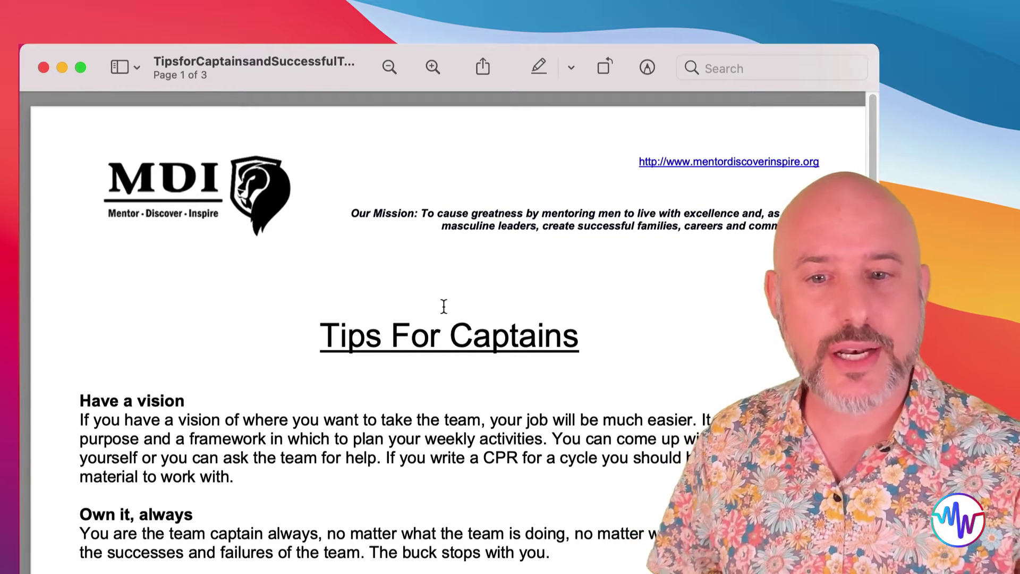
- Show page thumbnails, move Tips For Captains after Team Meetings, and delete the old third page
left_click(136, 67)
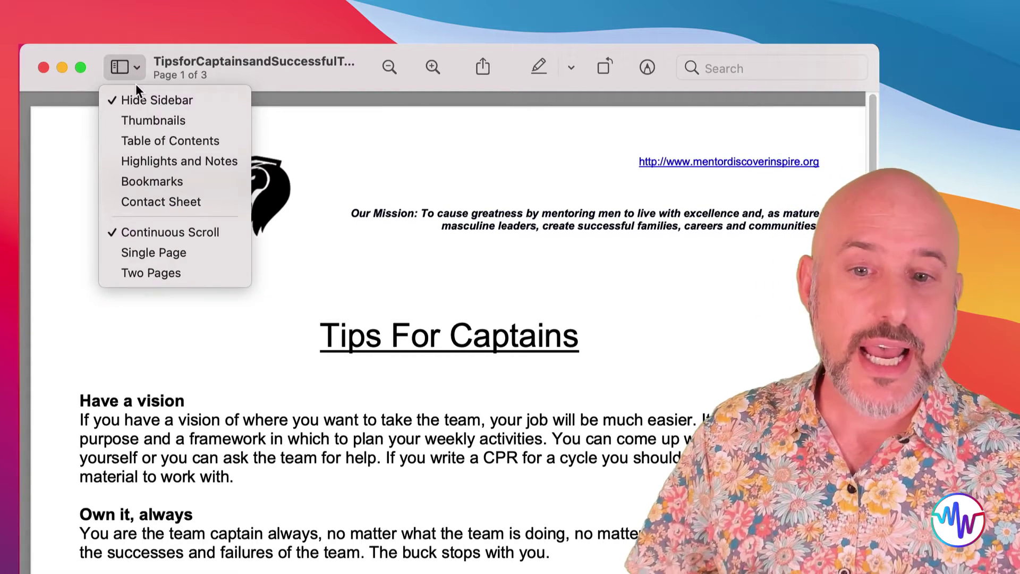
left_click(141, 121)
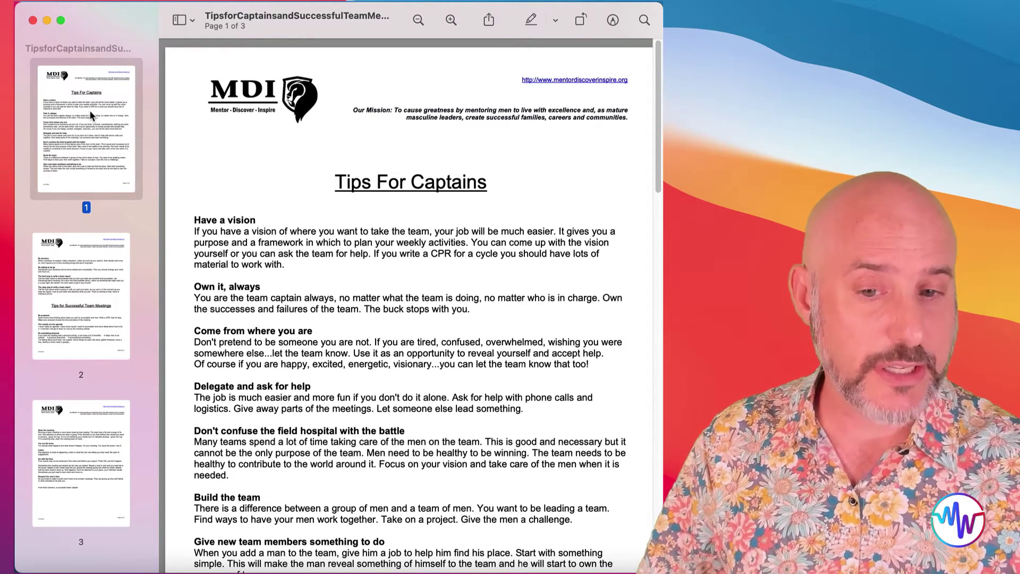
left_click_drag(85, 116, 77, 376)
left_click_drag(81, 462, 92, 253)
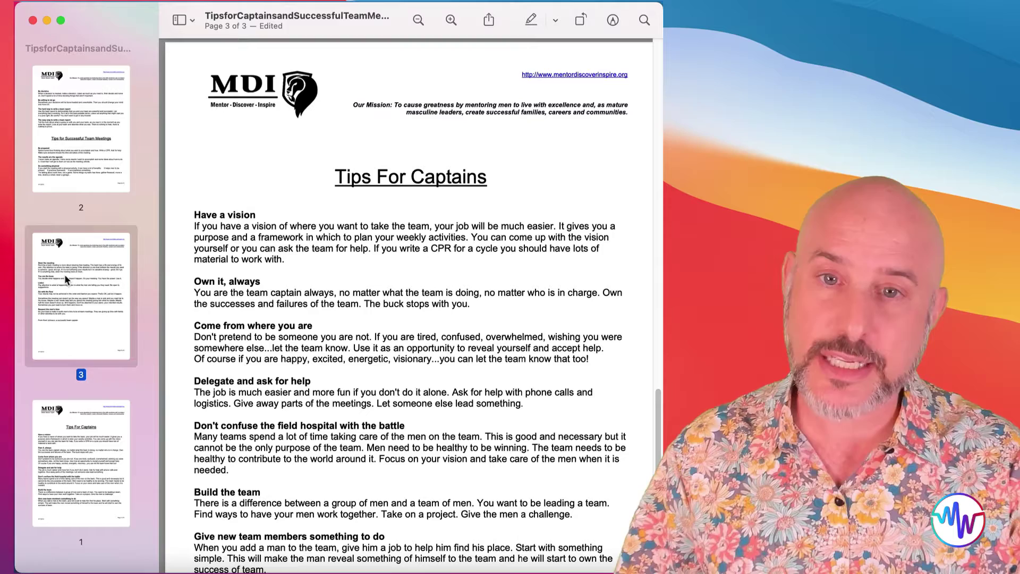
key("Delete")
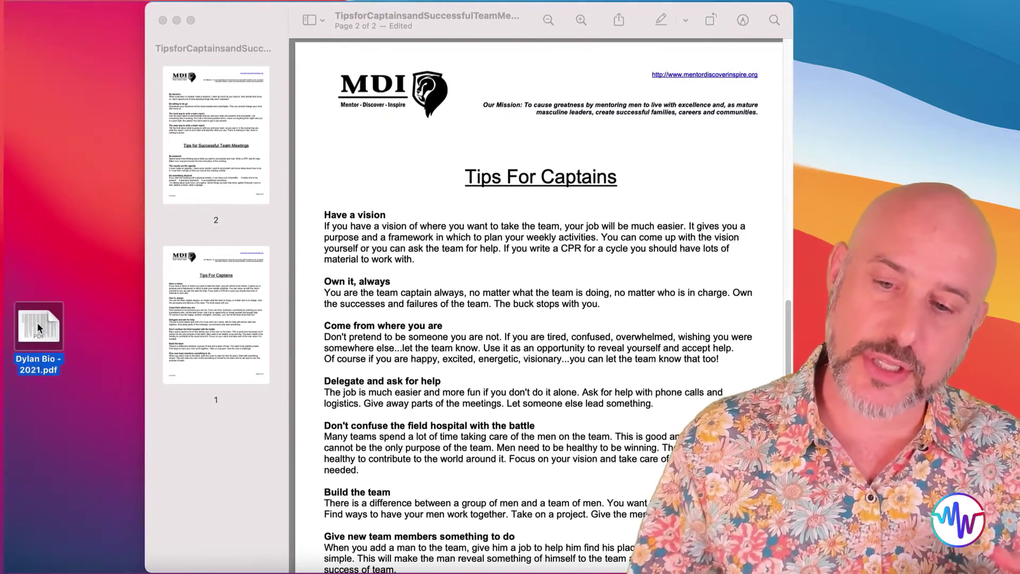
- Drag the 2021 bio PDF from the desktop to the top of the thumbnail sidebar
left_click_drag(39, 405, 86, 329)
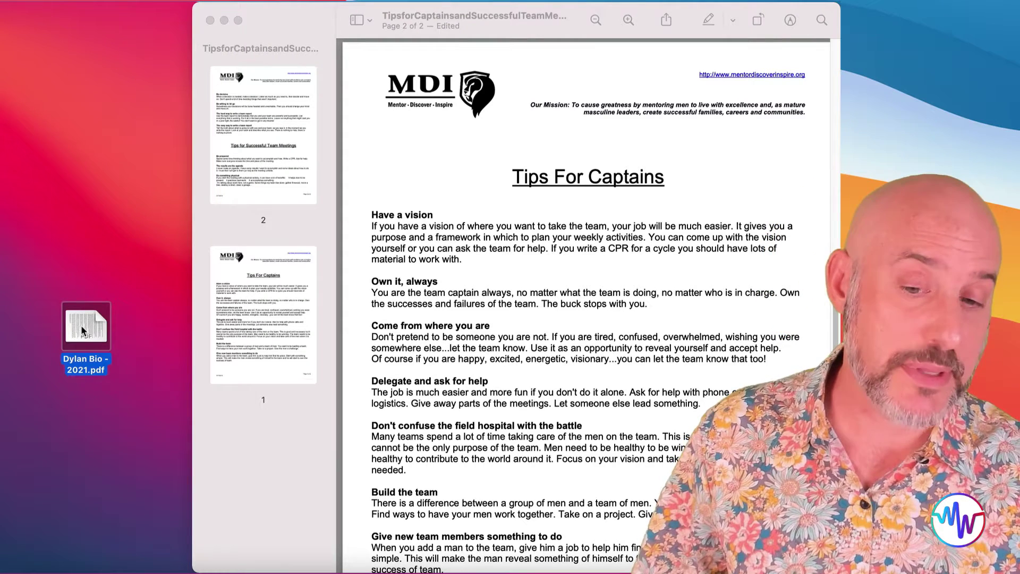
left_click_drag(82, 331, 257, 89)
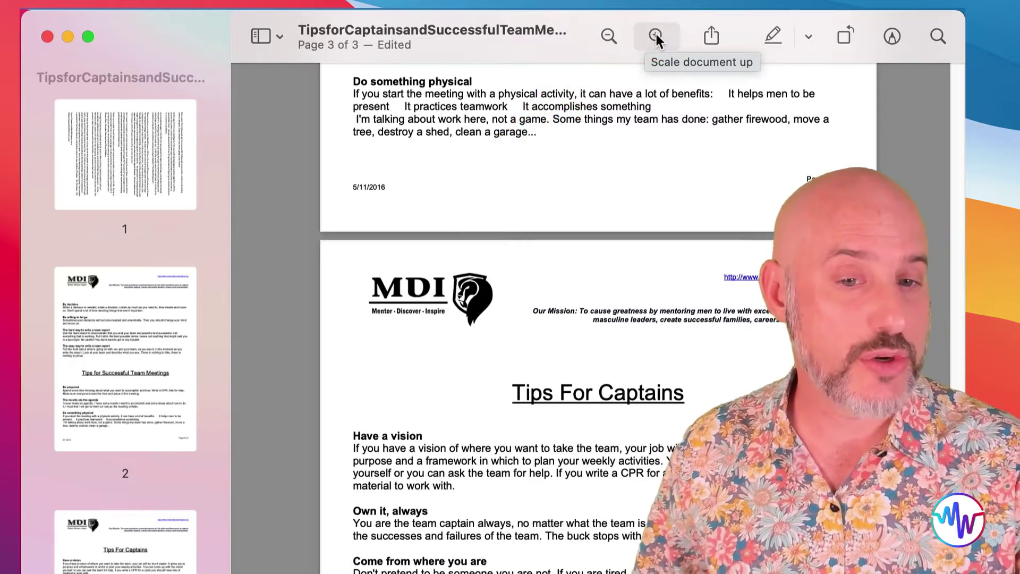
left_click(655, 35)
left_click(656, 36)
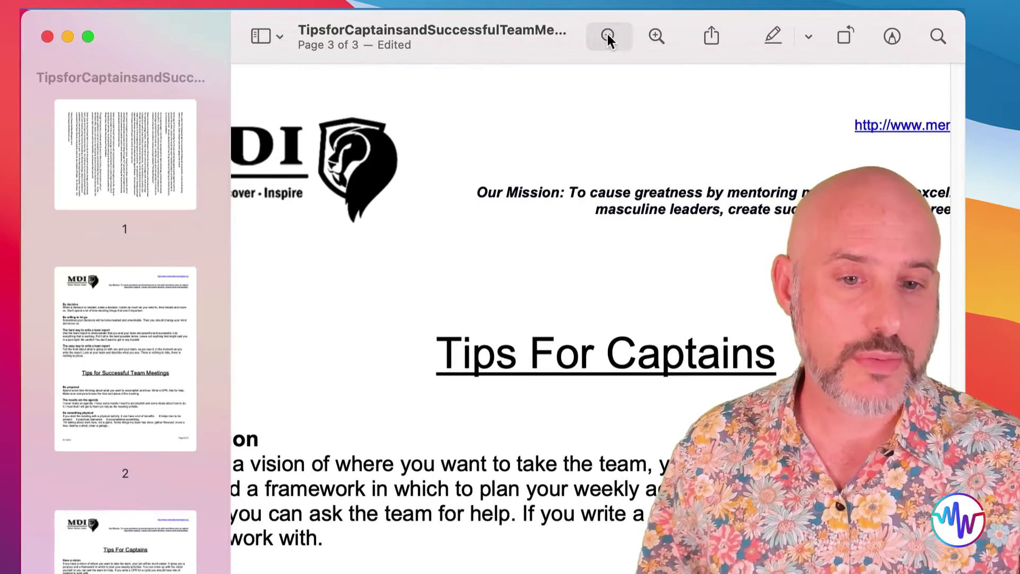
left_click(607, 35)
left_click(608, 35)
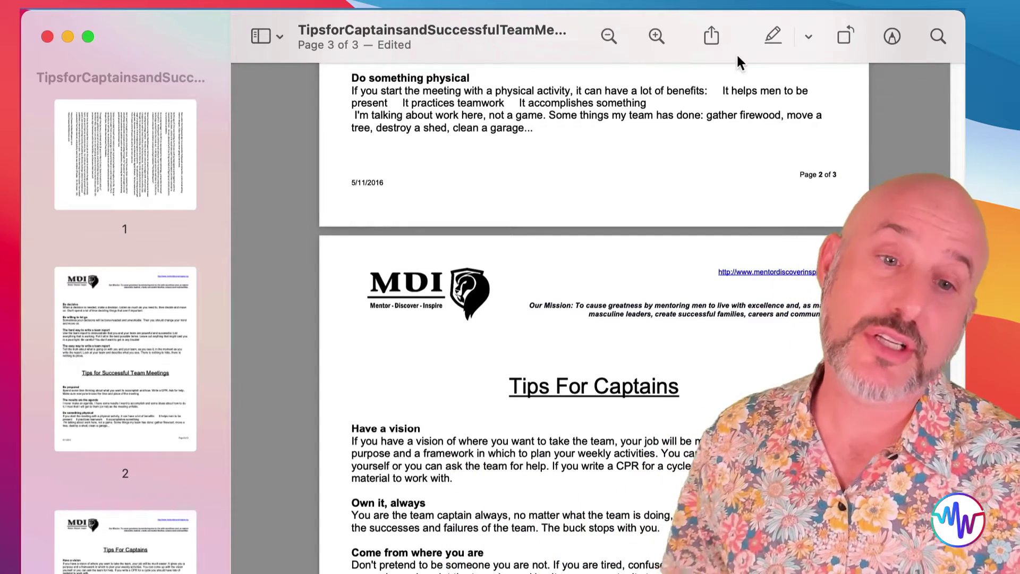
left_click(711, 38)
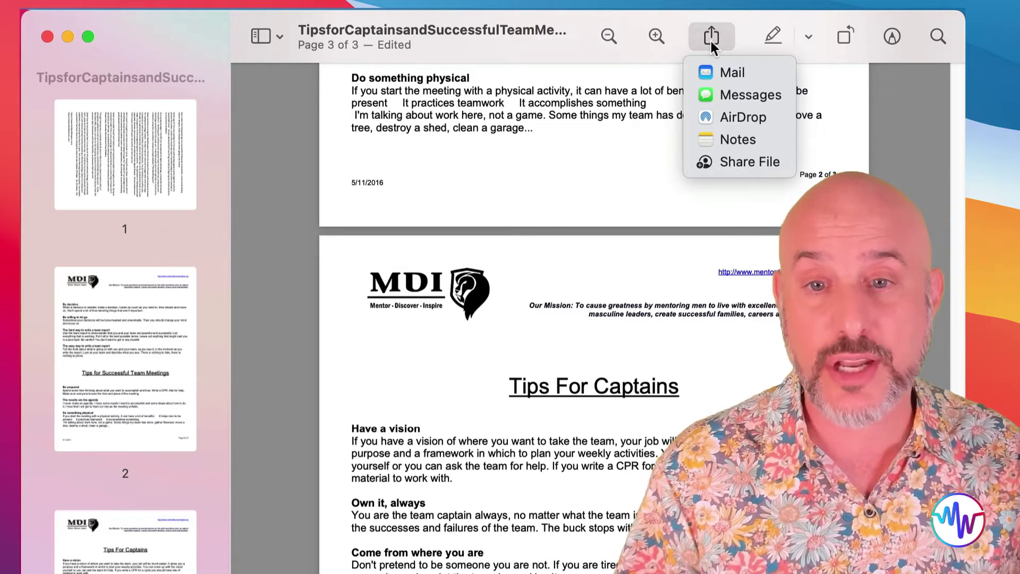
left_click(767, 174)
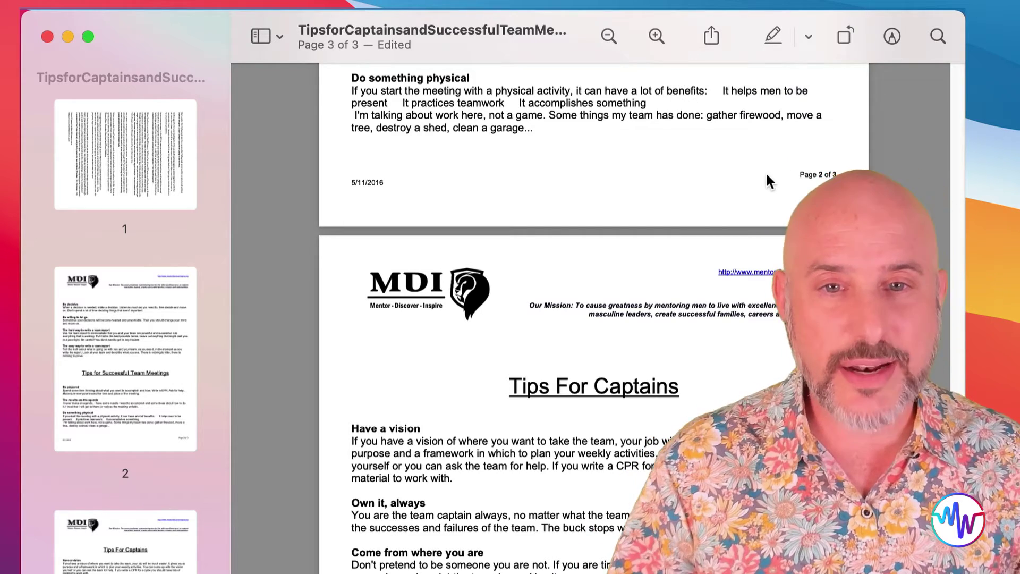
- Highlight the Have a vision paragraph on the Tips For Captains page in yellow
left_click(809, 37)
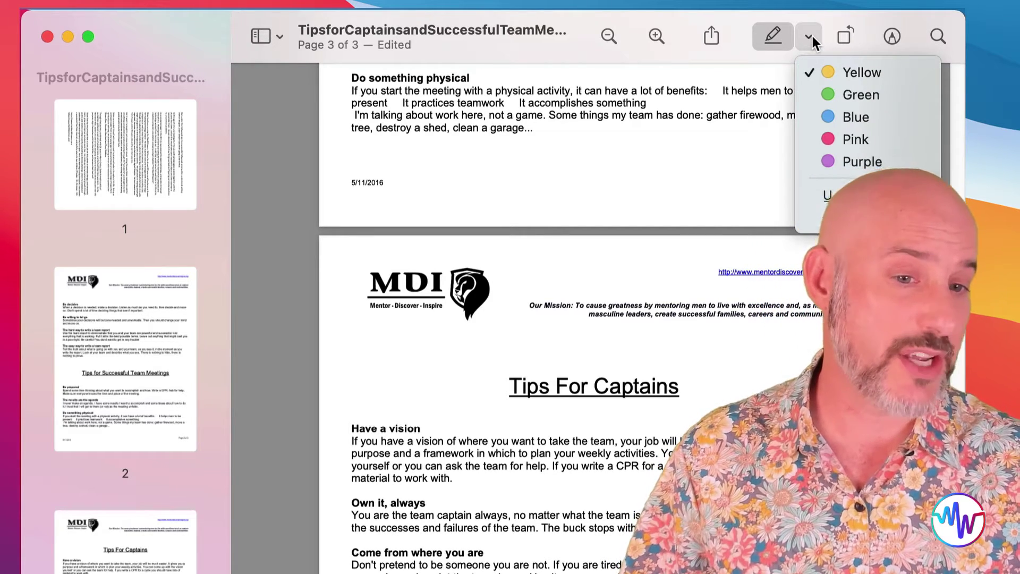
left_click(811, 37)
left_click_drag(352, 441, 452, 478)
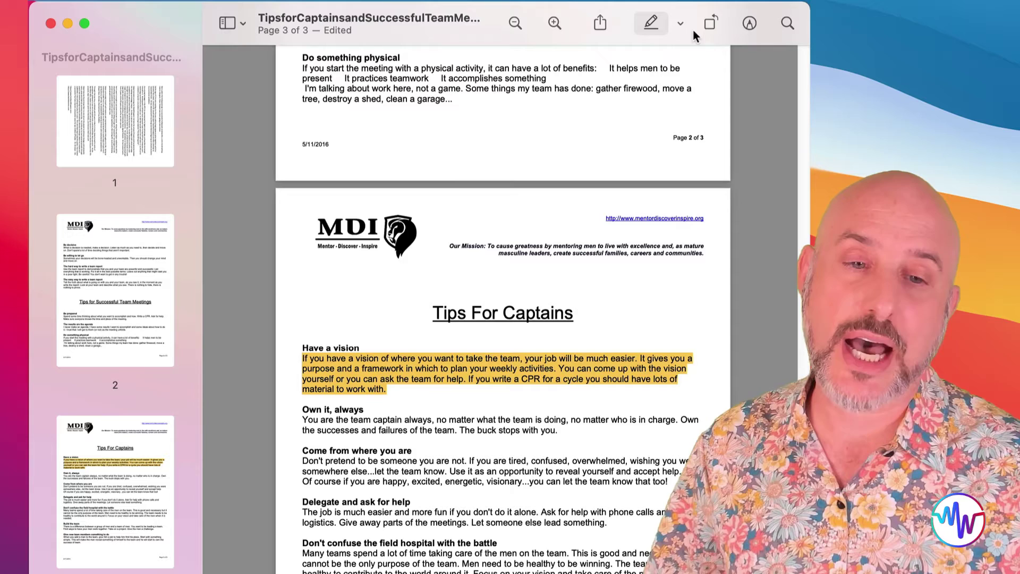
left_click(685, 24)
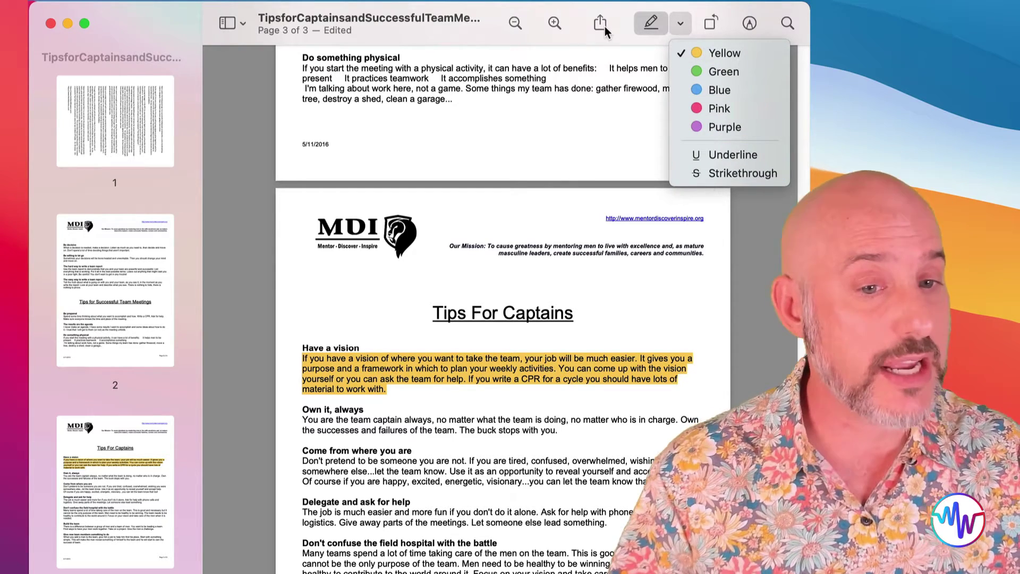
key("Escape")
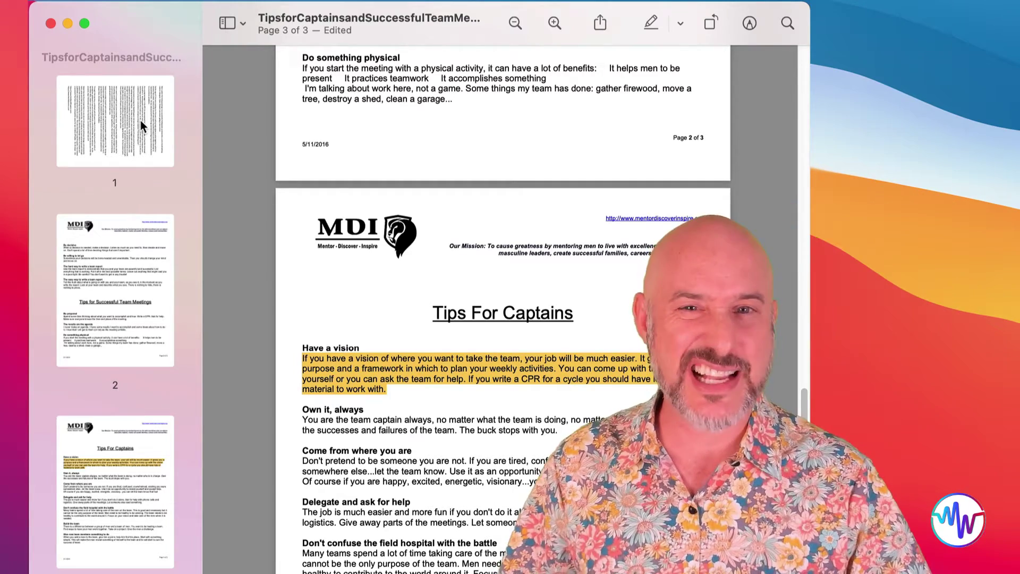
- Select the sideways bio page 1 and rotate it upright
left_click(140, 121)
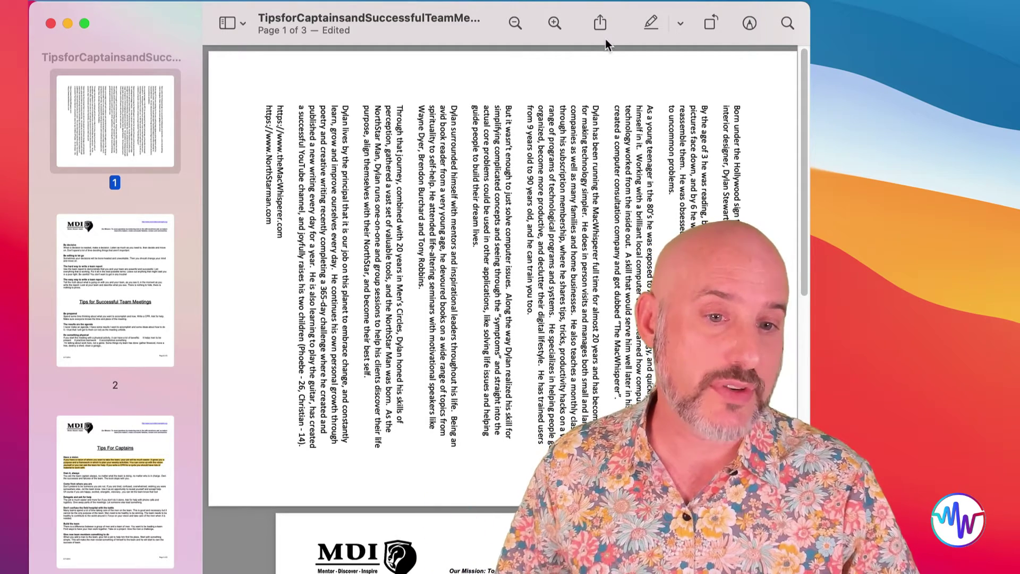
left_click(705, 21)
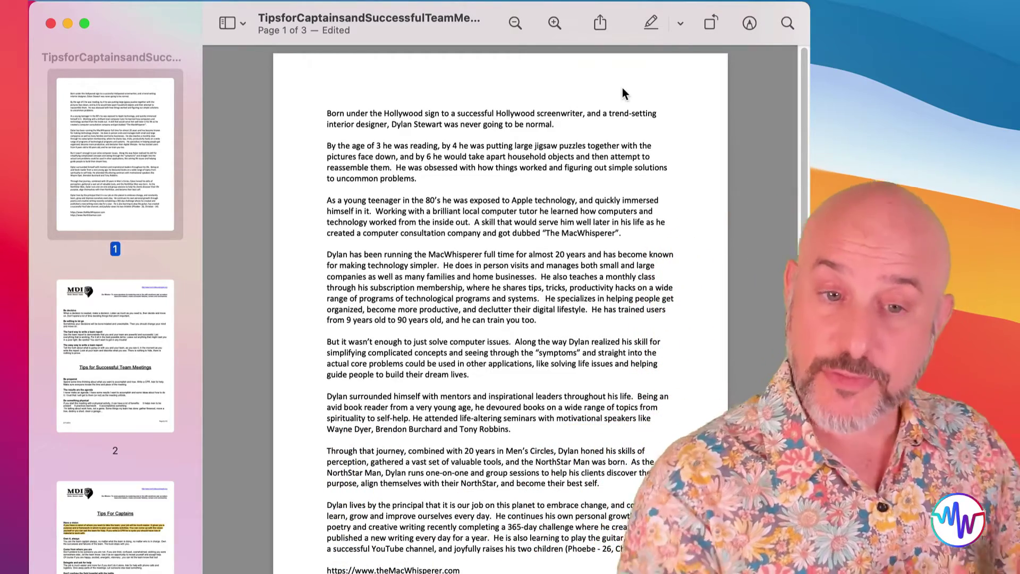
- Search the document for 'men', zoom in on the page 2 matches, then clear the search
left_click(623, 89)
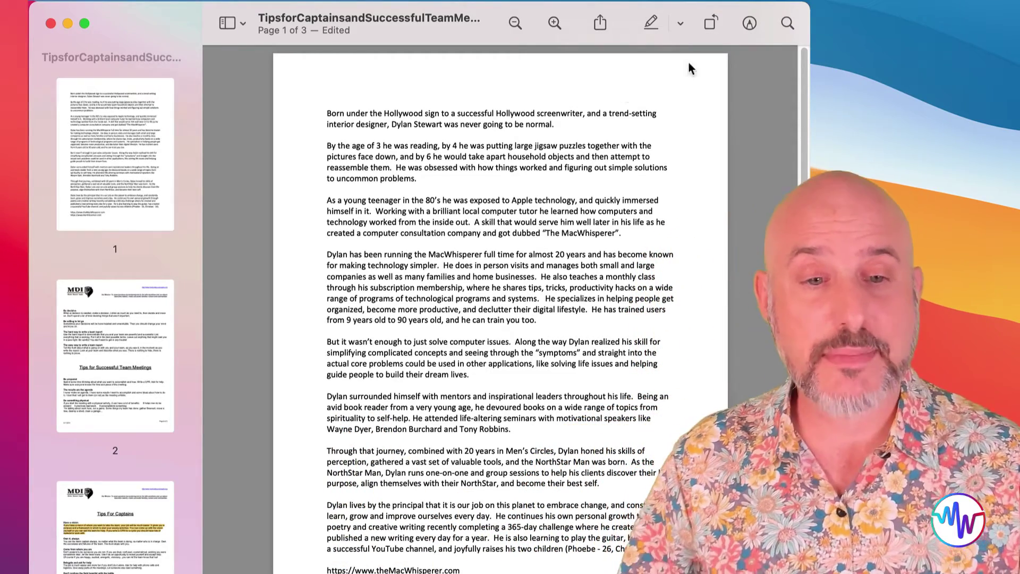
left_click(787, 23)
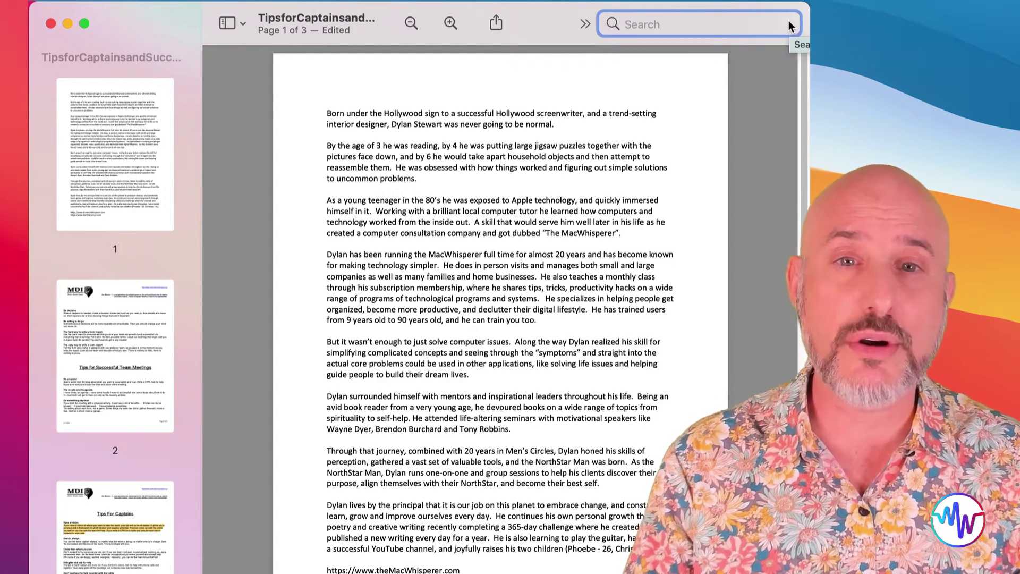
type("men")
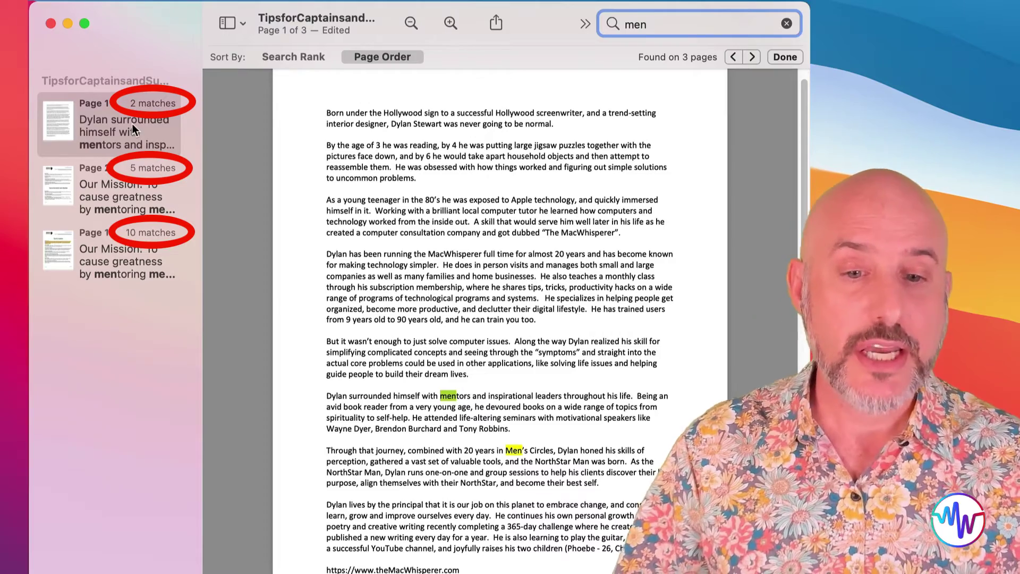
left_click(449, 21)
left_click(449, 21)
scroll(454, 178, "down", 1)
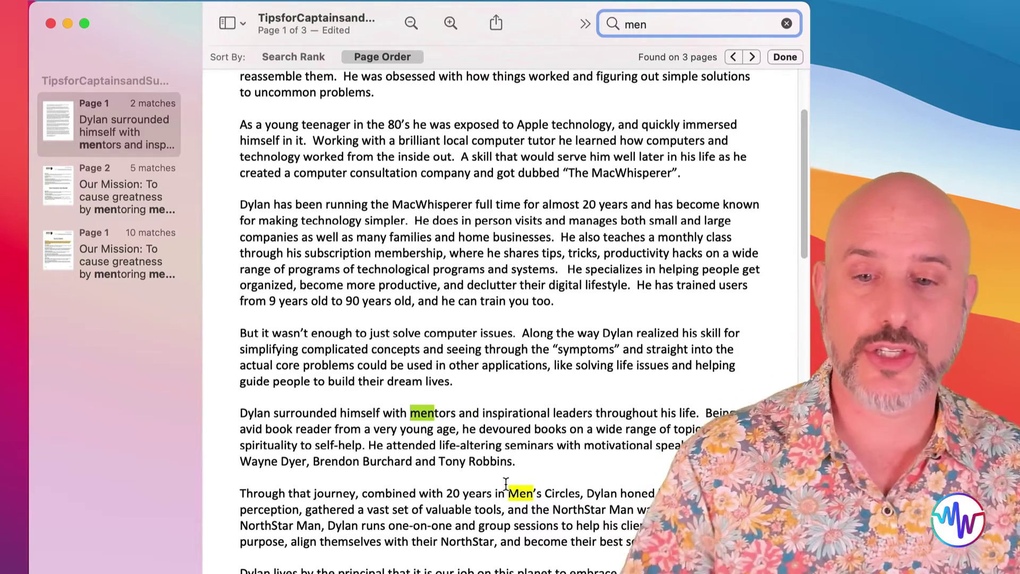
left_click(118, 200)
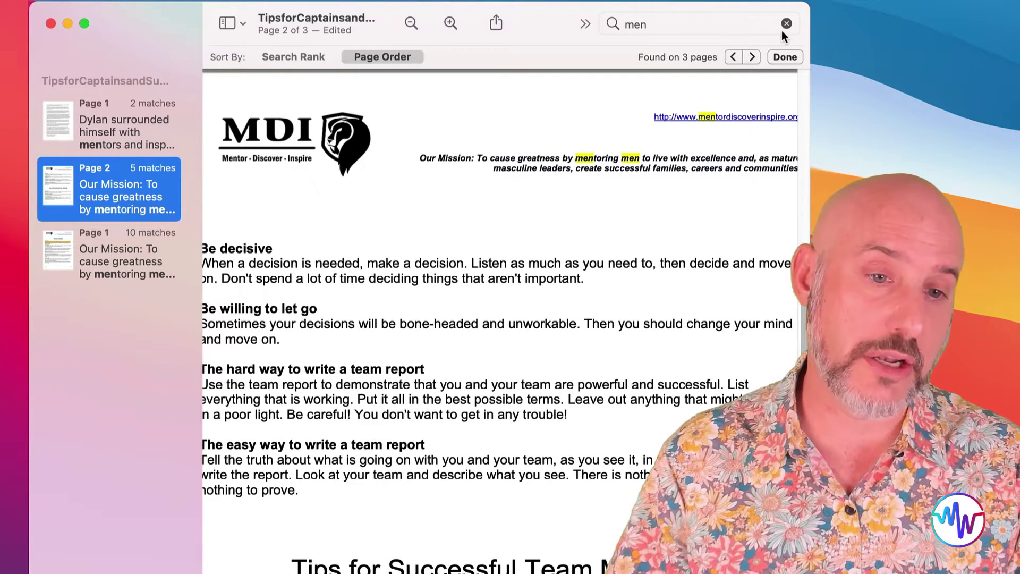
left_click(786, 24)
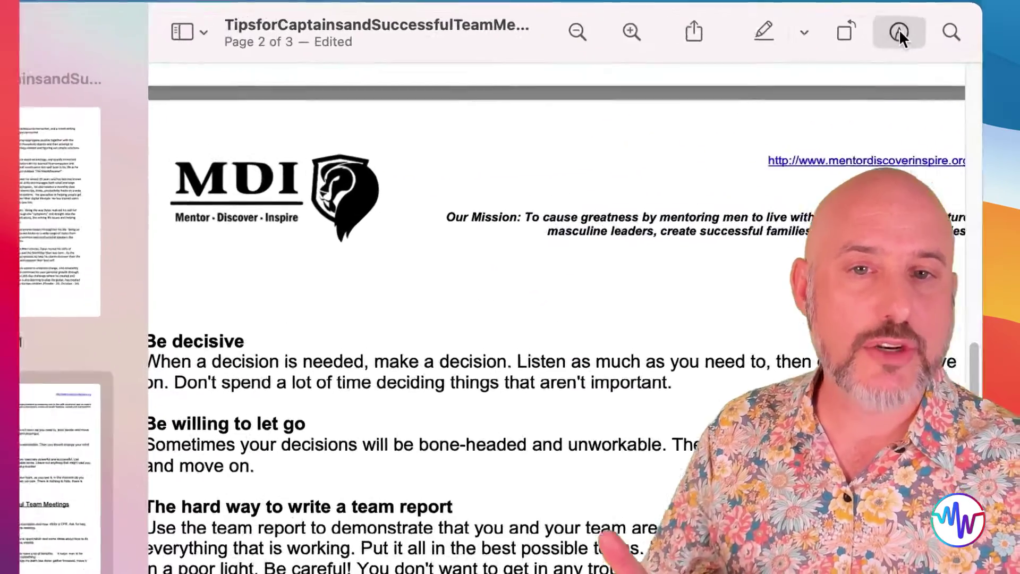
- Redact the Be decisive heading and paragraph on page 2 with the Redact tool
left_click(899, 32)
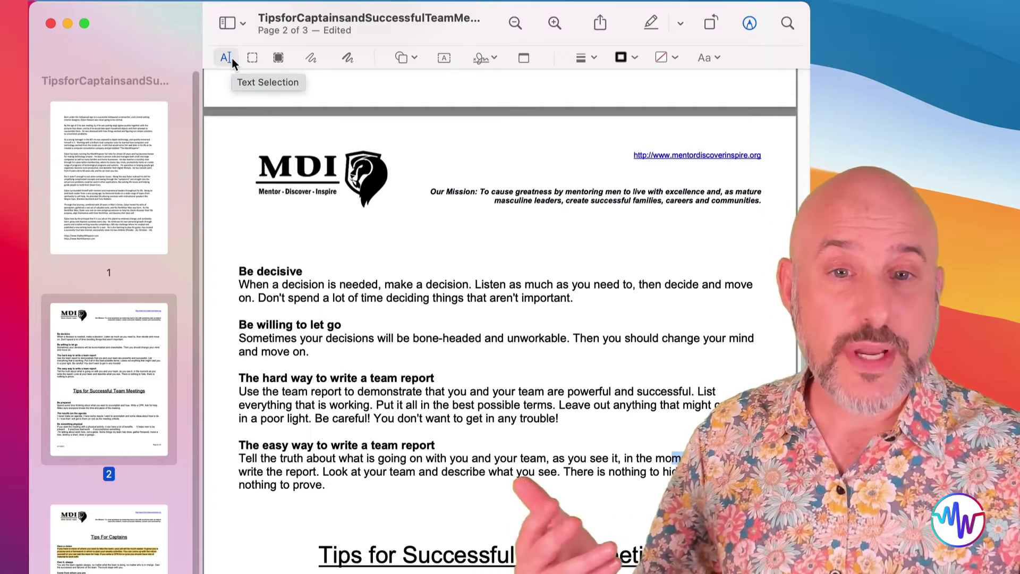
left_click_drag(238, 269, 611, 301)
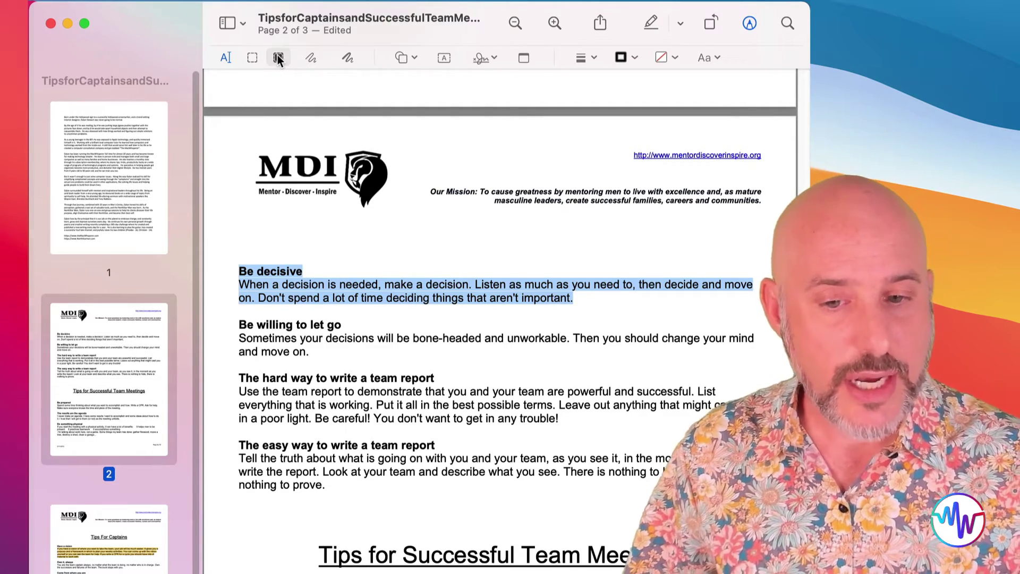
left_click(278, 56)
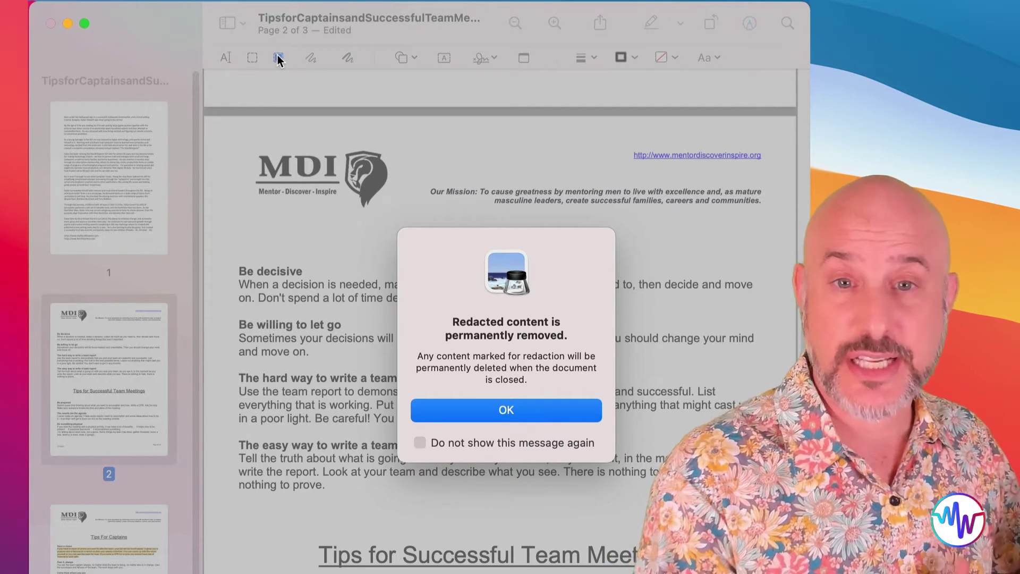
left_click(507, 410)
left_click_drag(238, 268, 564, 307)
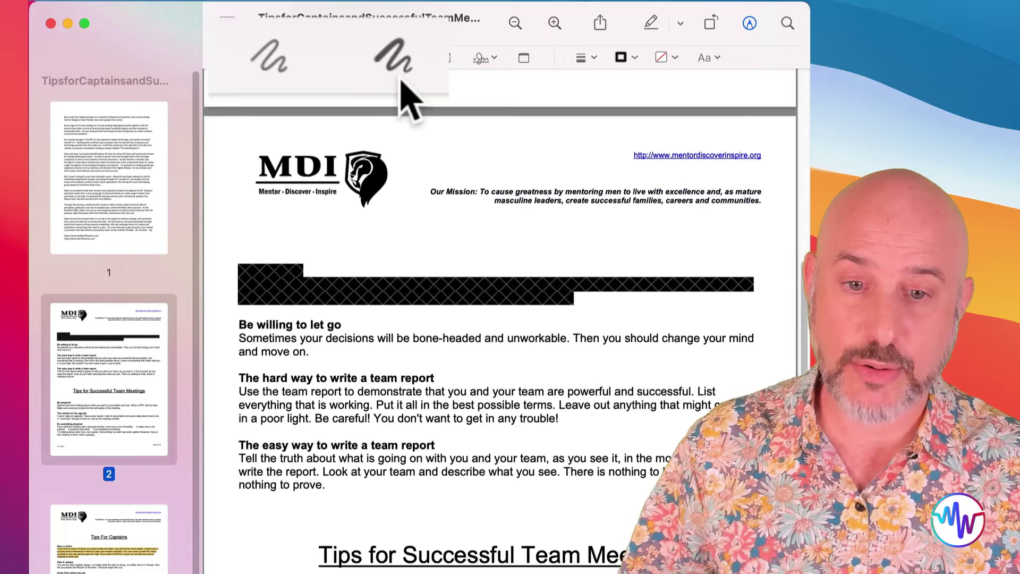
- Sketch a star on page 2 and give it a thin outline with yellow fill
left_click(311, 58)
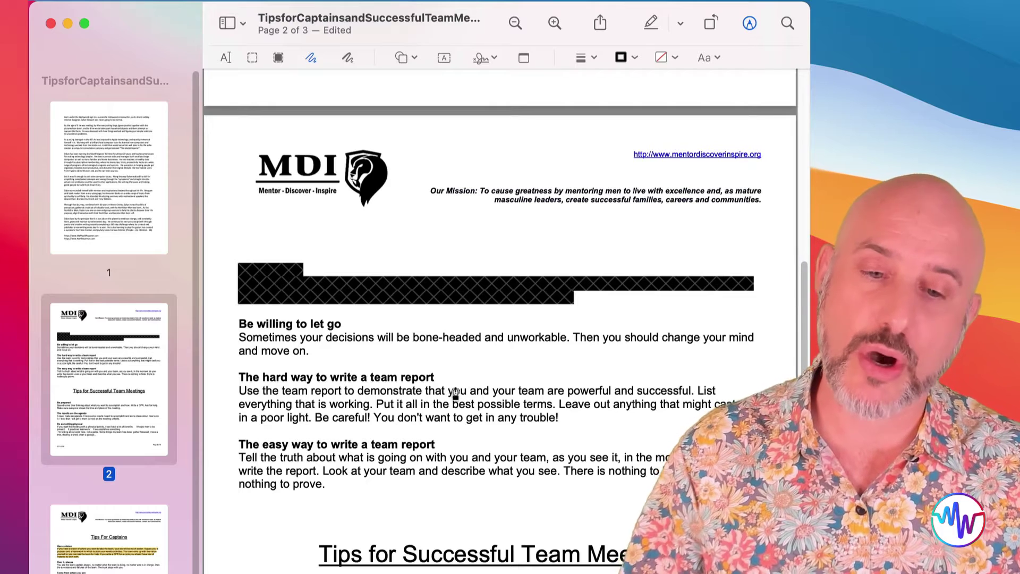
mouse_move(423, 419)
left_mouse_down()
mouse_move(467, 327)
mouse_move(457, 393)
mouse_move(558, 357)
mouse_move(473, 420)
left_mouse_up()
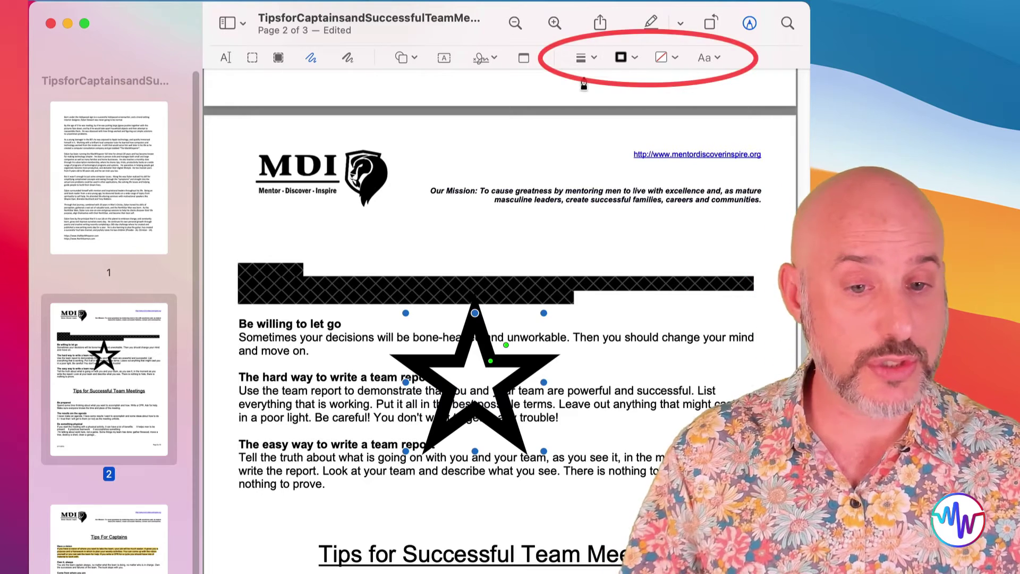
left_click(591, 57)
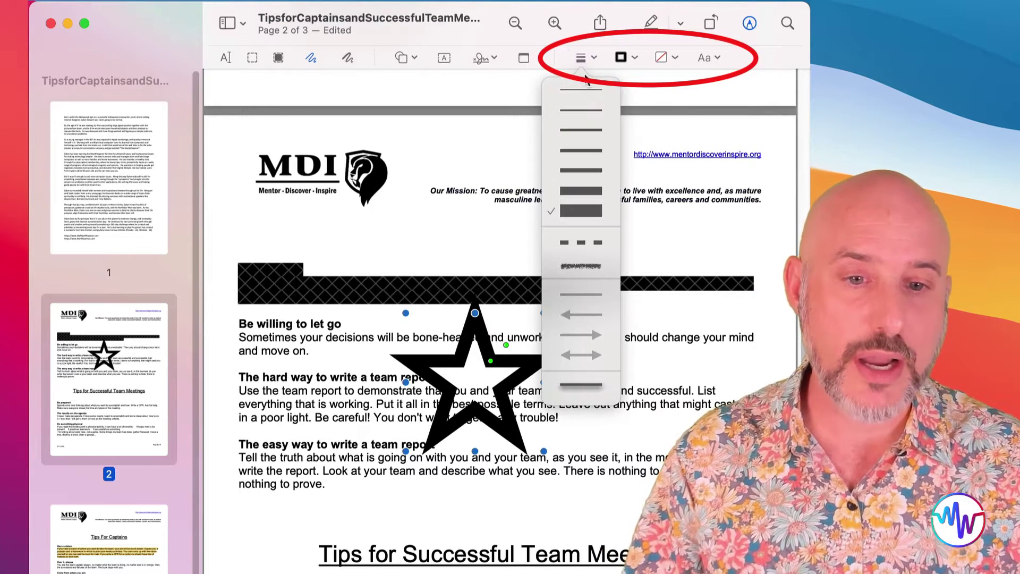
left_click(578, 109)
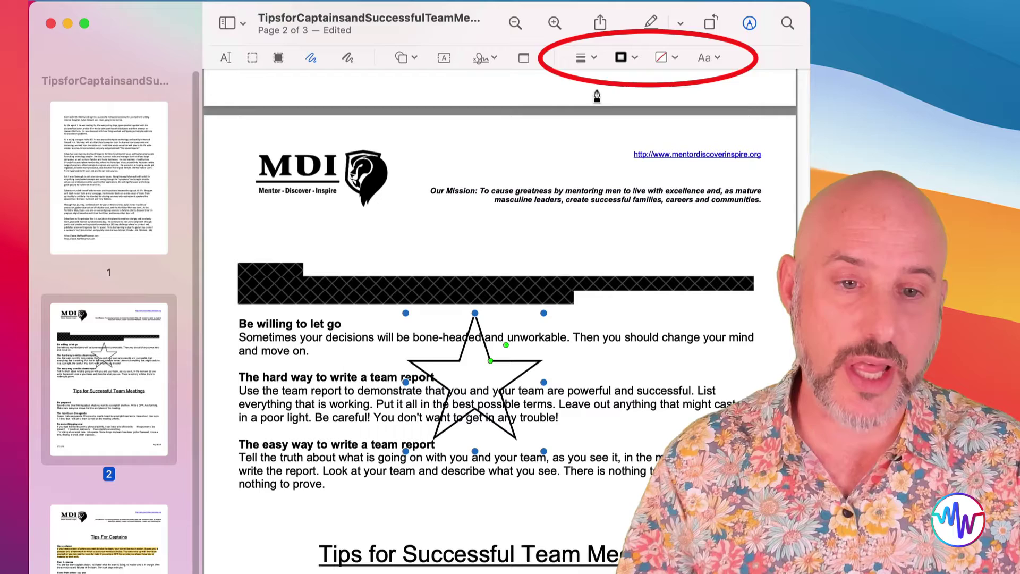
left_click(671, 58)
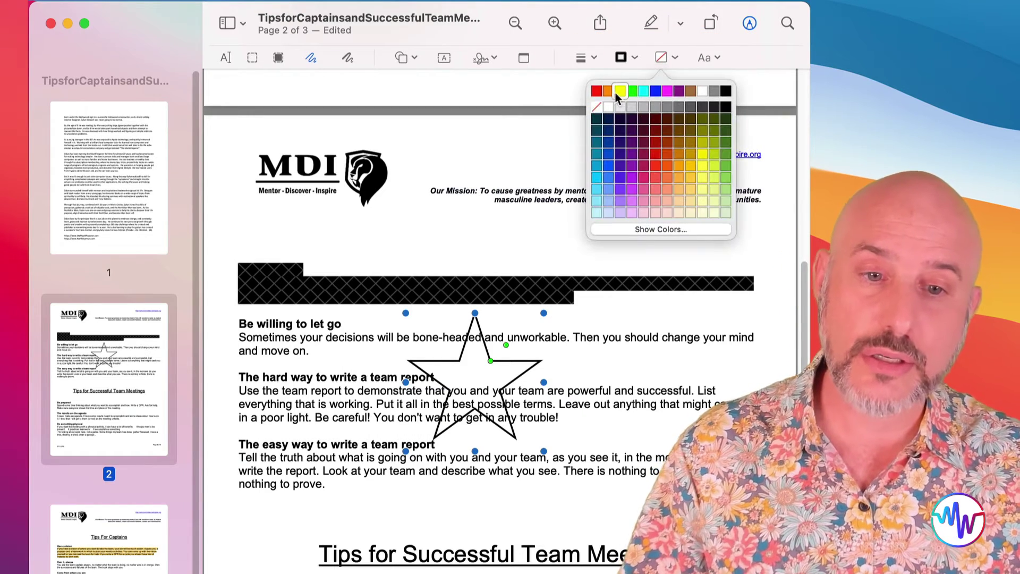
left_click(620, 91)
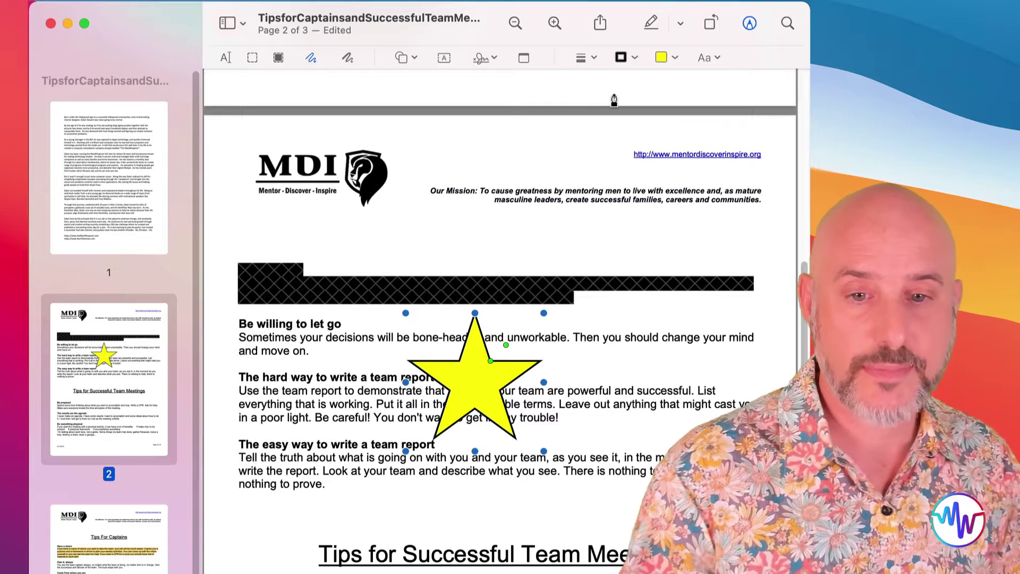
- Draw a freehand star on the header, delete both stars, and open the Shapes menu
left_click(347, 57)
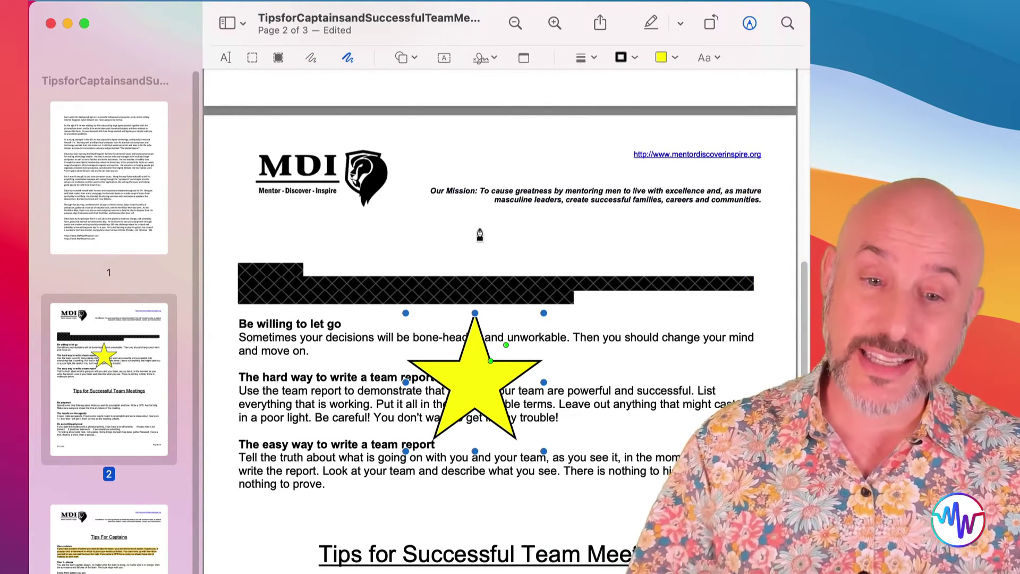
mouse_move(531, 254)
left_mouse_down()
mouse_move(563, 155)
mouse_move(572, 235)
mouse_move(631, 188)
mouse_move(536, 256)
left_mouse_up()
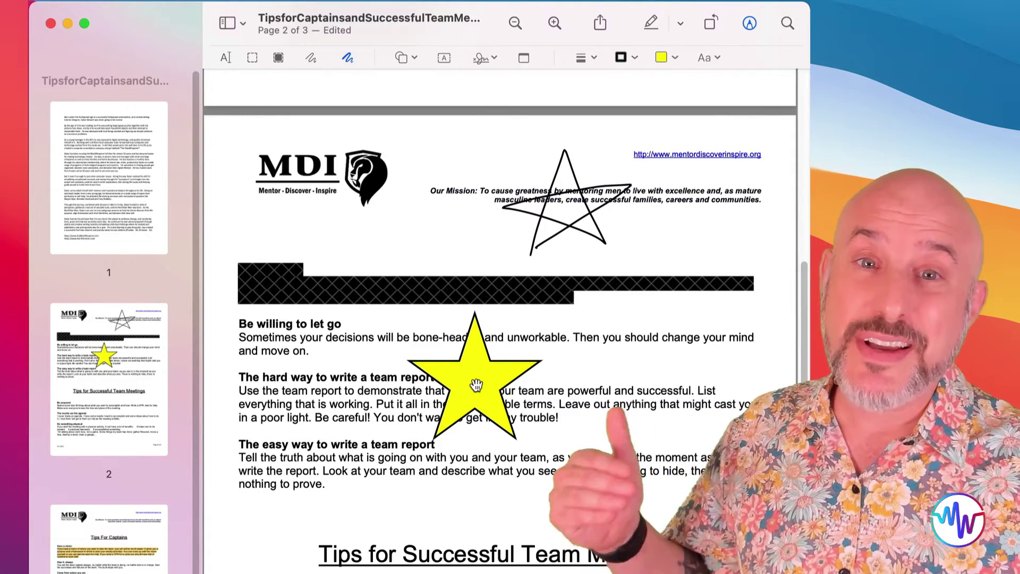
left_click(476, 385)
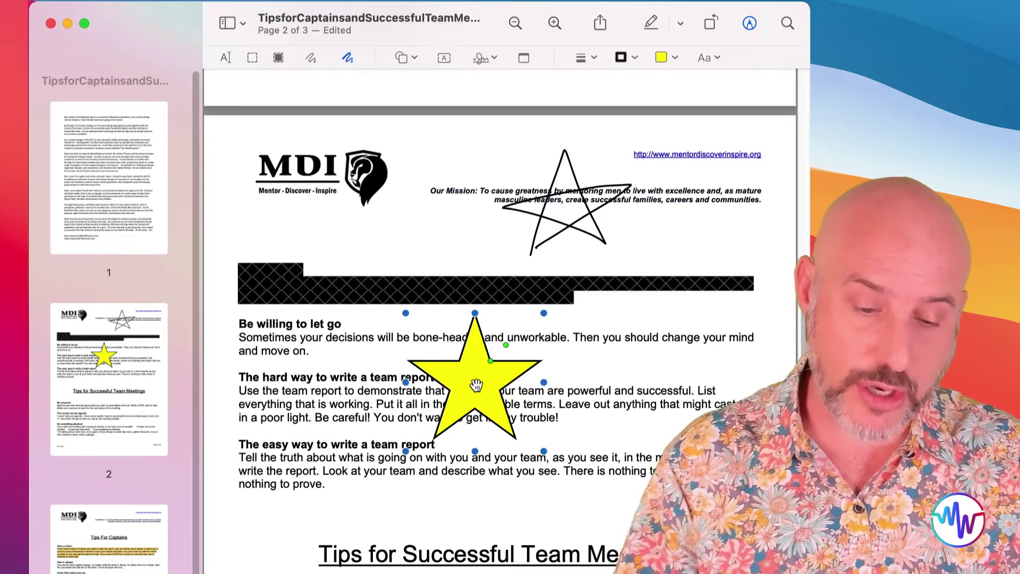
key("Delete")
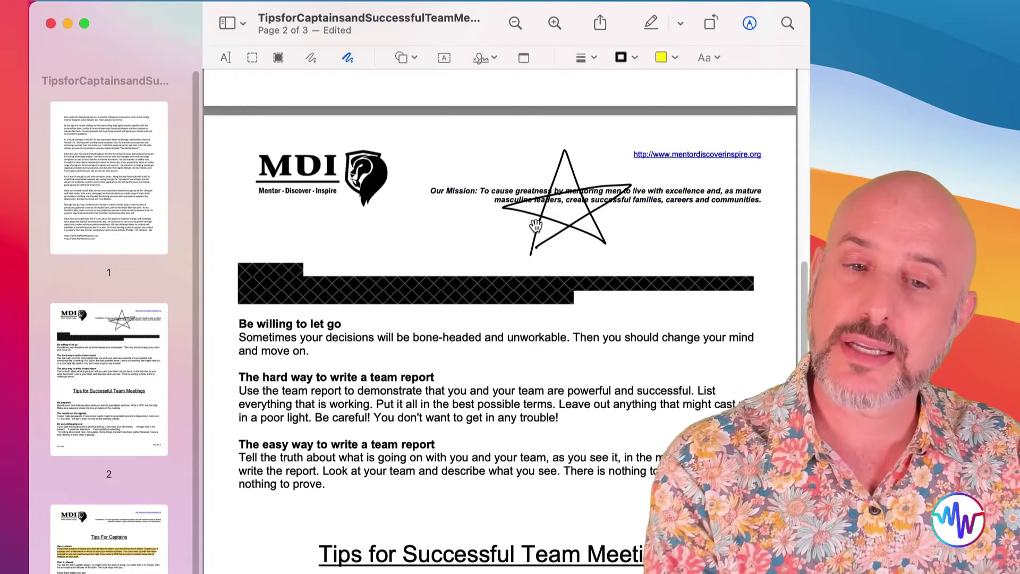
left_click(535, 226)
key("Delete")
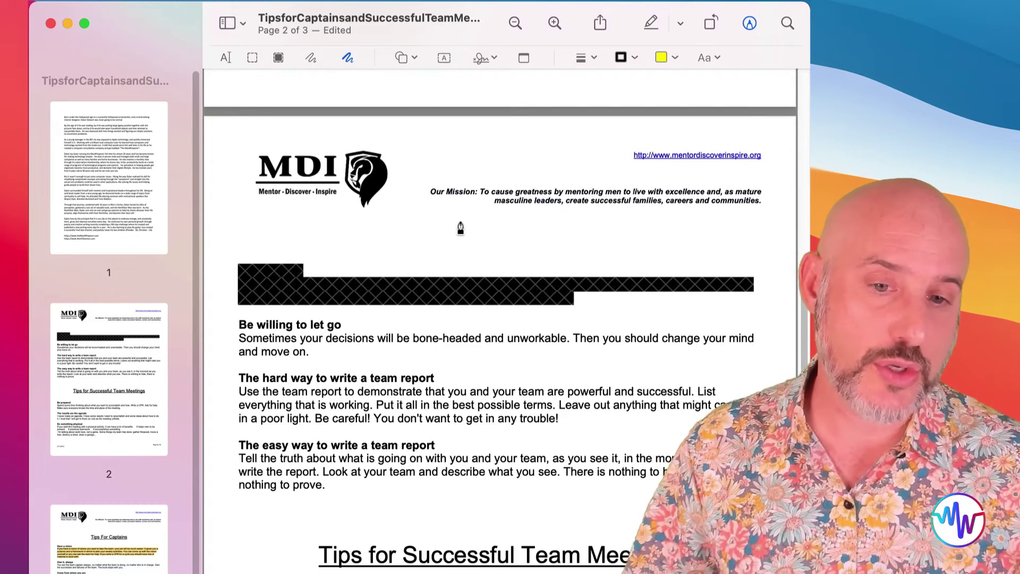
left_click(414, 58)
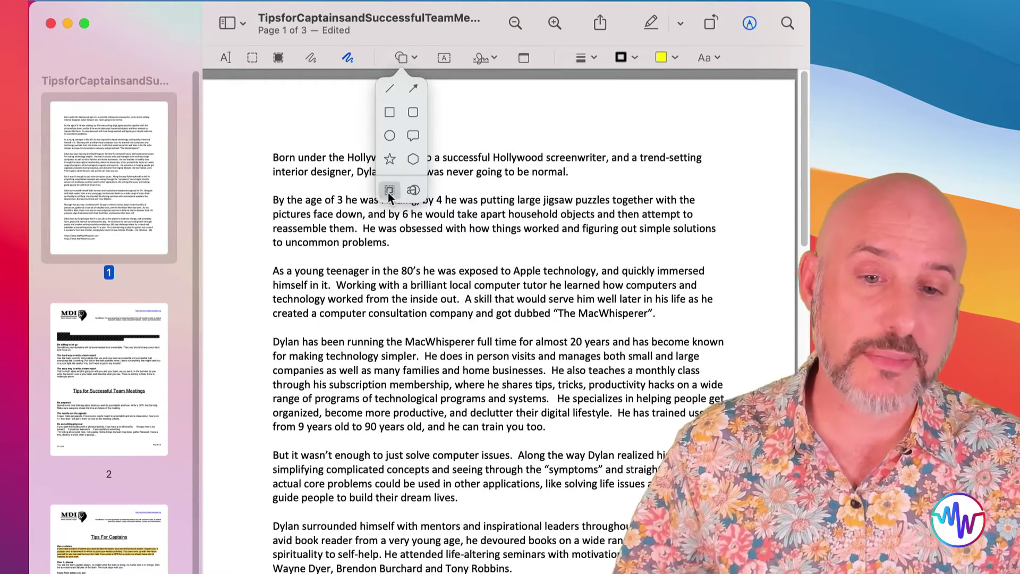
- Add a mask spotlighting the lower page, then a loupe magnifying the fourth paragraph's opening words
left_click(388, 192)
left_click_drag(498, 128, 486, 316)
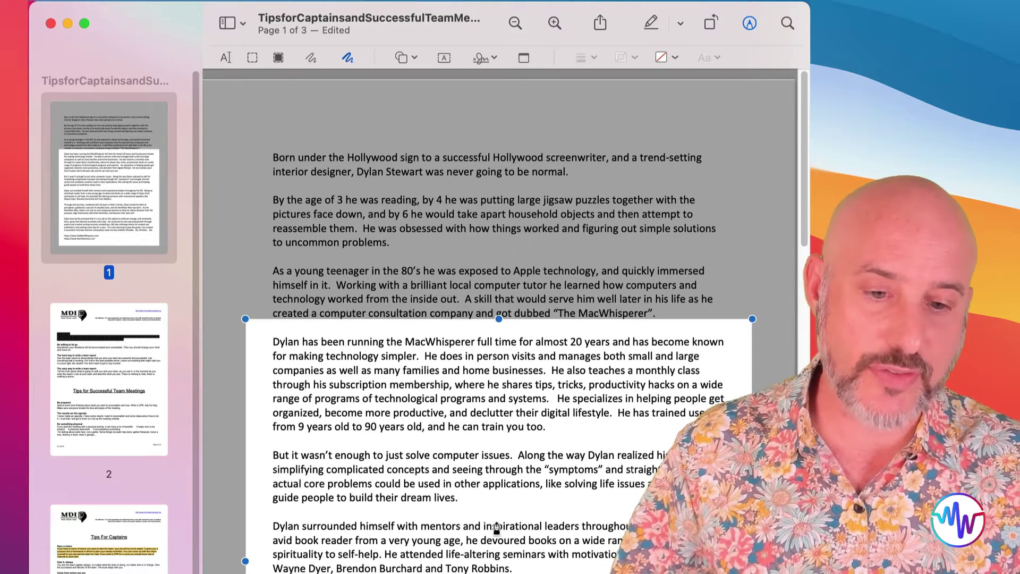
left_click(404, 57)
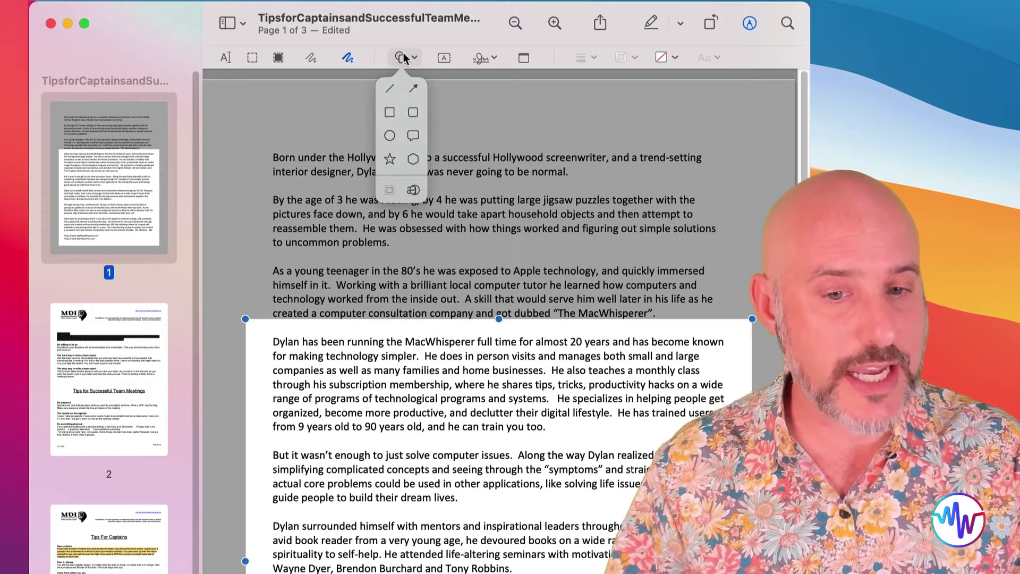
left_click(413, 191)
left_click_drag(515, 394, 285, 336)
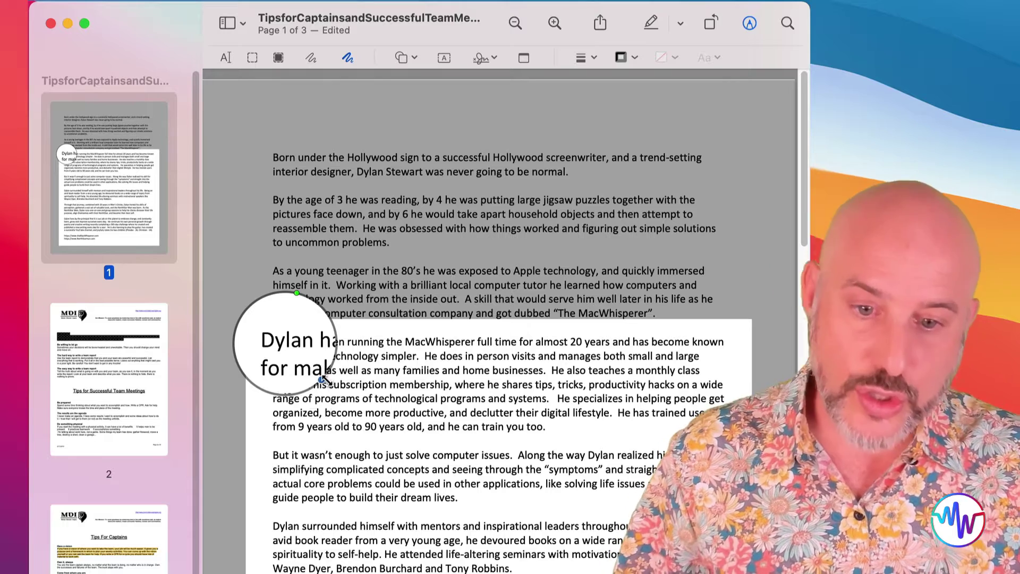
mouse_move(321, 380)
left_mouse_down()
mouse_move(372, 431)
mouse_move(332, 388)
left_mouse_up()
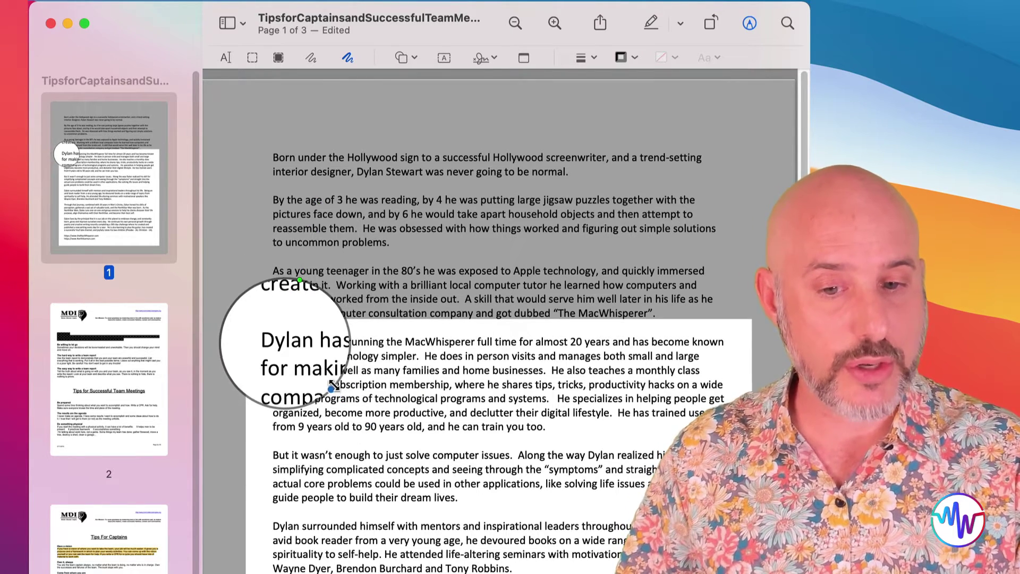
left_click_drag(302, 274, 338, 305)
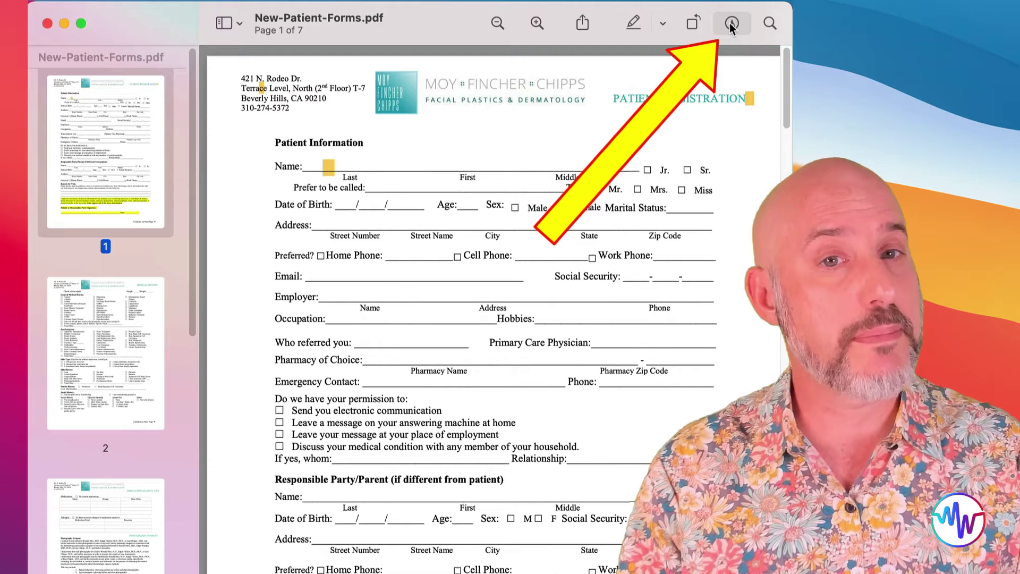
- Add a text box to page 1 of the patient form
left_click(732, 24)
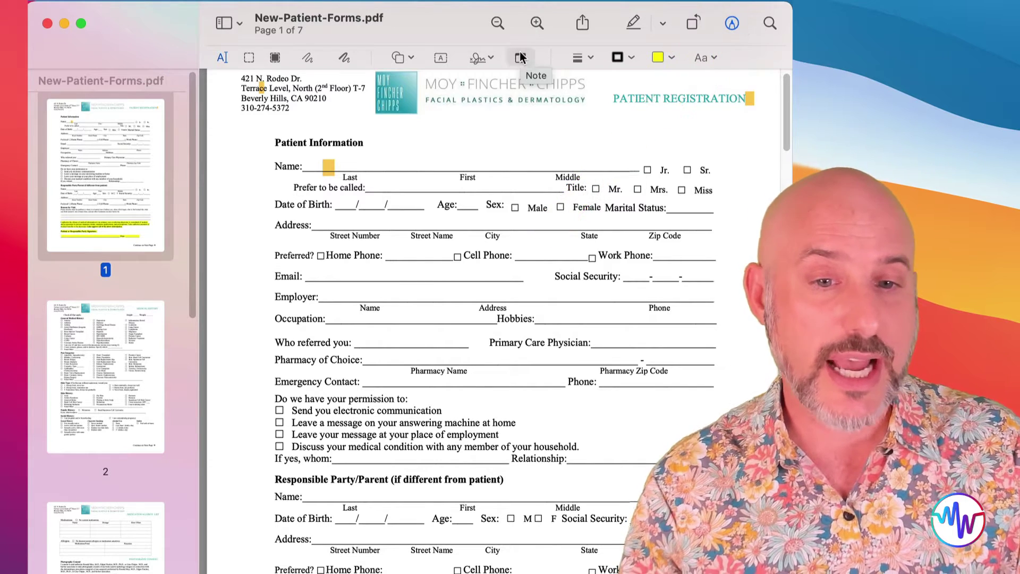
left_click(441, 58)
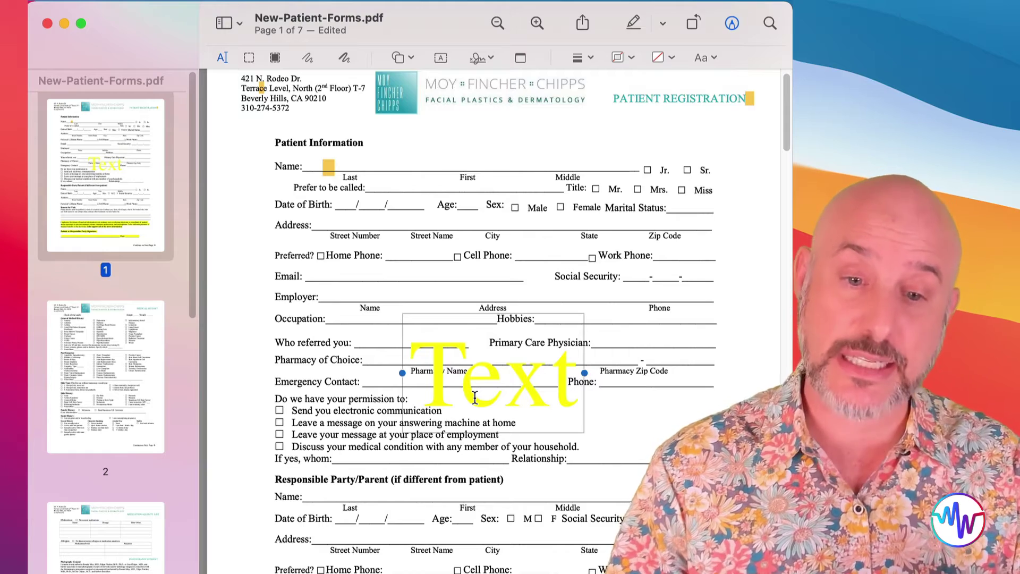
scroll(474, 397, "right", 1)
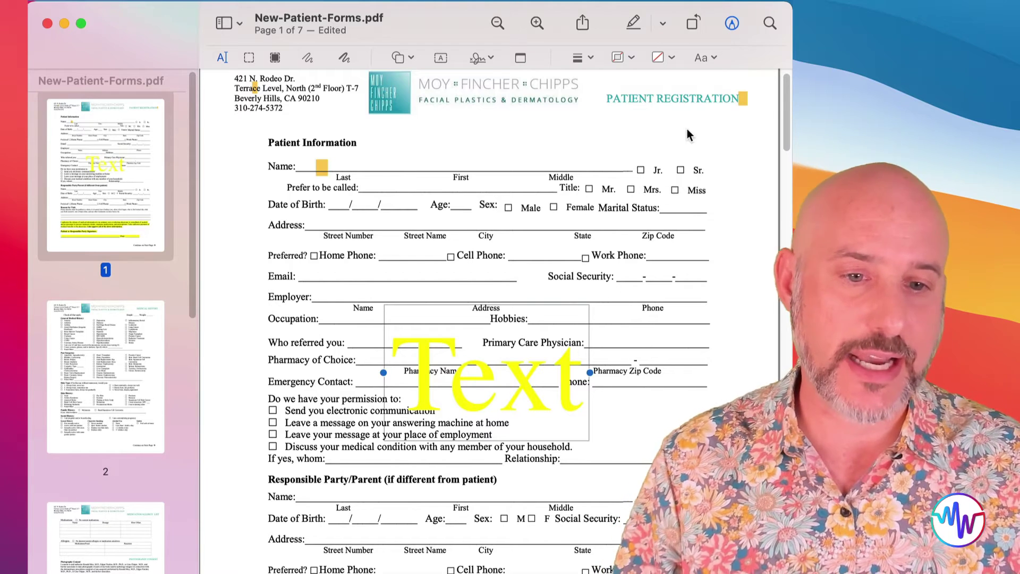
- Set the text box's font size to 24 pt and its colour to black
left_click(712, 58)
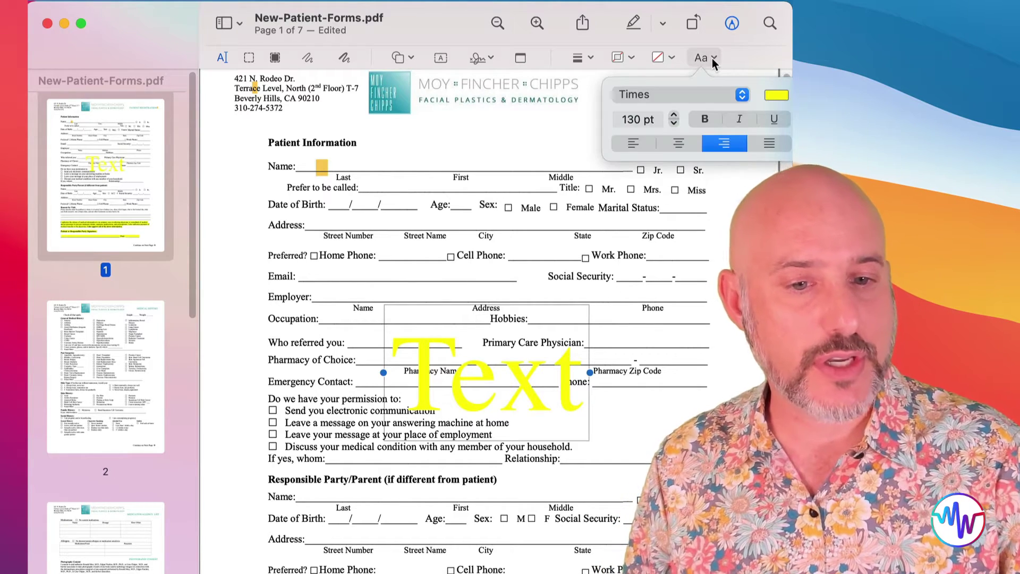
left_click(673, 123)
left_click(672, 122)
left_click(673, 123)
left_click(673, 123)
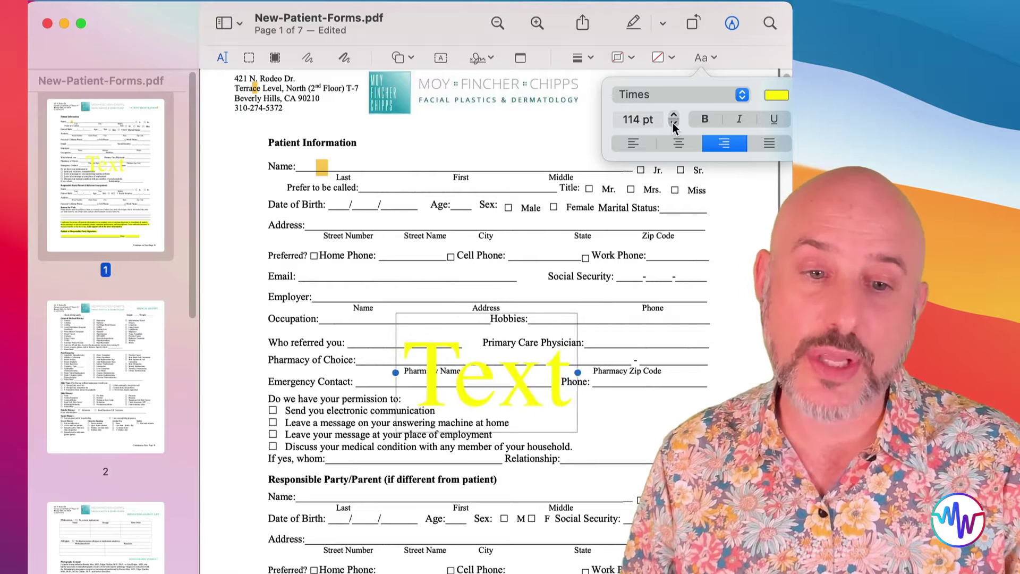
left_click(673, 123)
type("24")
key("Return")
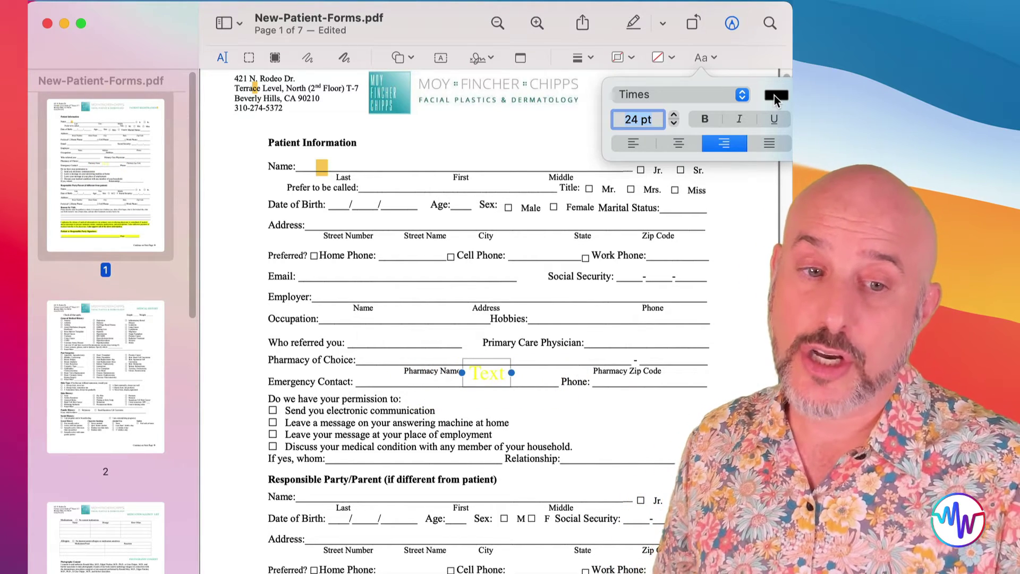
left_click(774, 95)
left_click(784, 129)
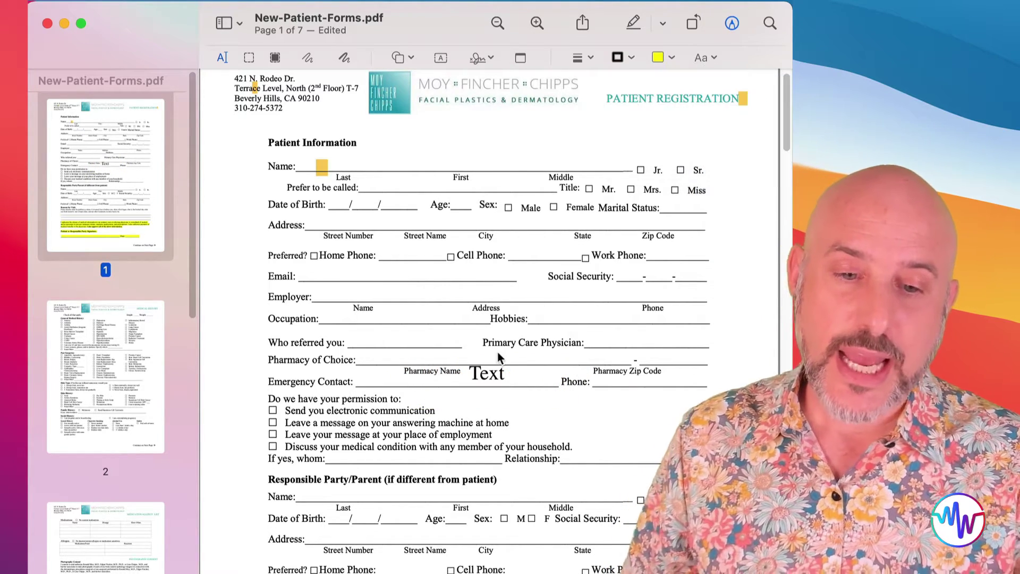
- Move the text box onto the Name line and fill it with the patient's last and first name, widened to fit
mouse_move(481, 358)
left_mouse_down()
mouse_move(366, 211)
mouse_move(353, 169)
left_mouse_up()
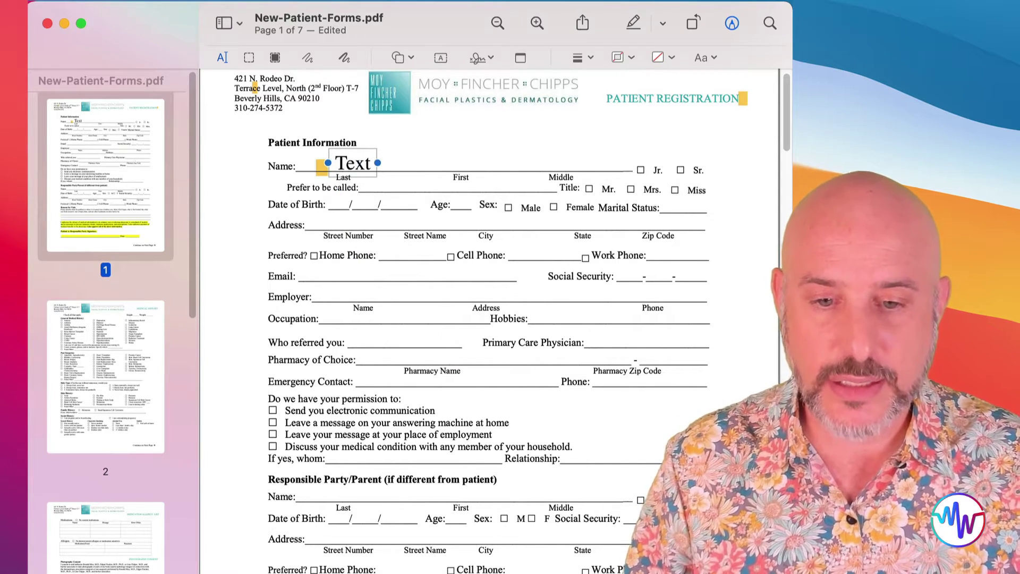
left_click(351, 158)
scroll(351, 163, "up", 1)
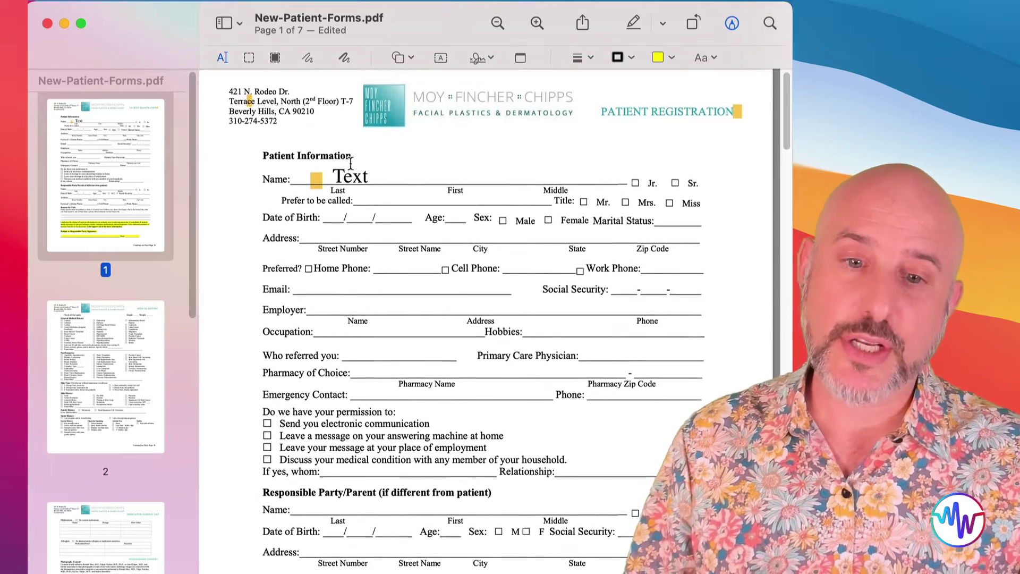
scroll(351, 165, "down", 1)
double_click(352, 171)
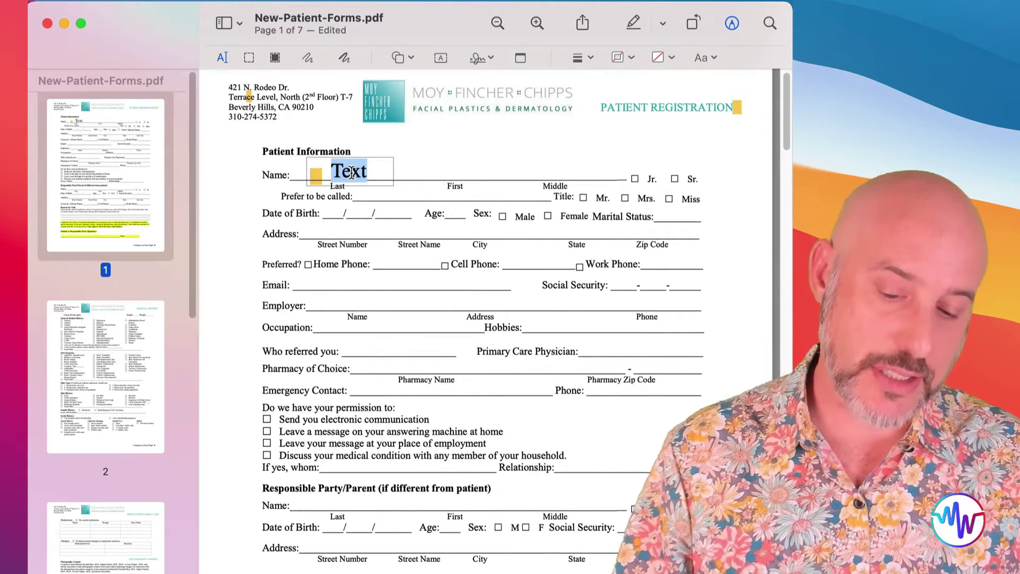
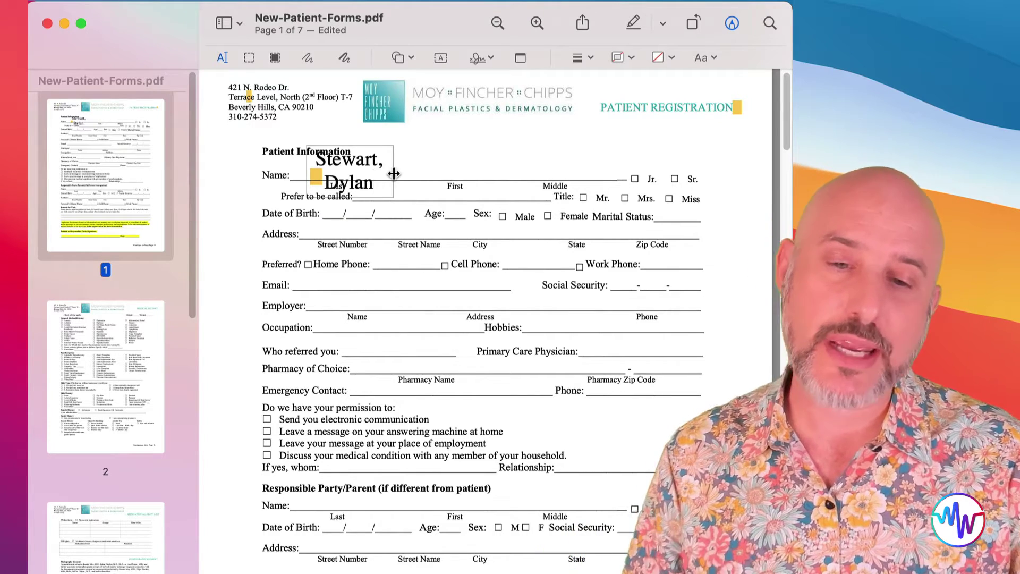
left_click_drag(394, 173, 498, 174)
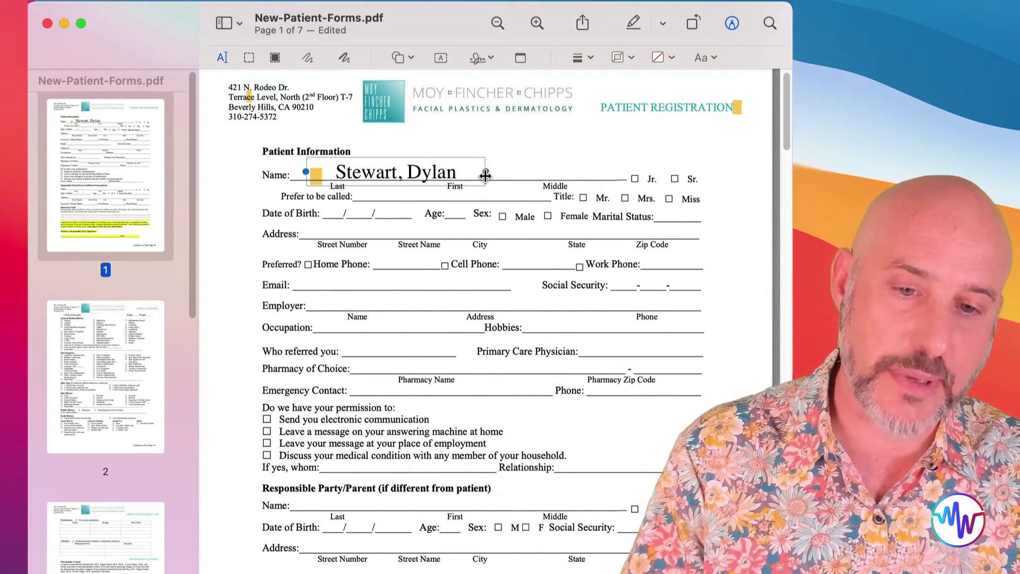
left_click_drag(428, 174, 415, 172)
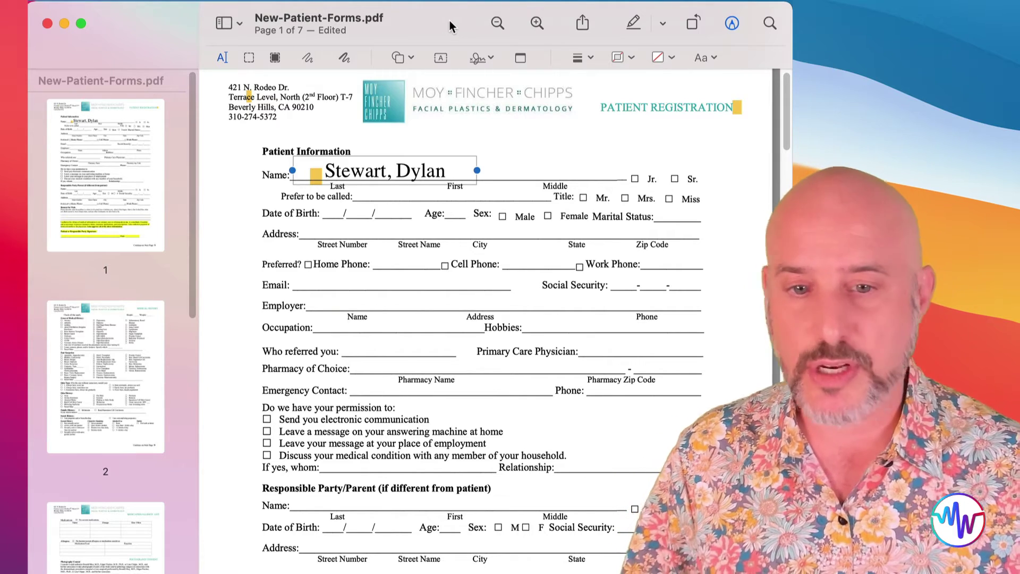
- Add a second text box with the patient's middle name beside the Name line's Middle spot
left_click(444, 58)
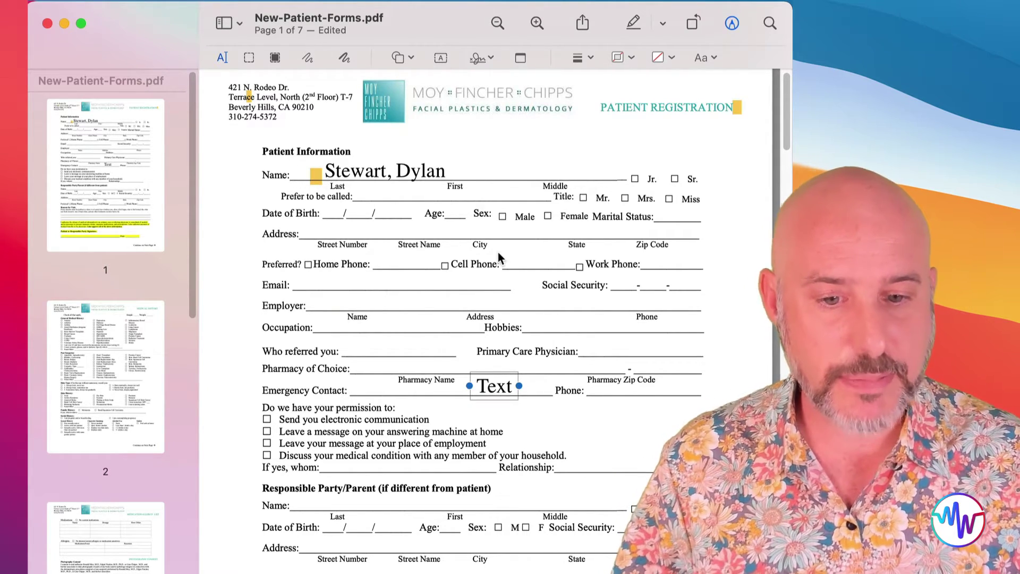
double_click(493, 385)
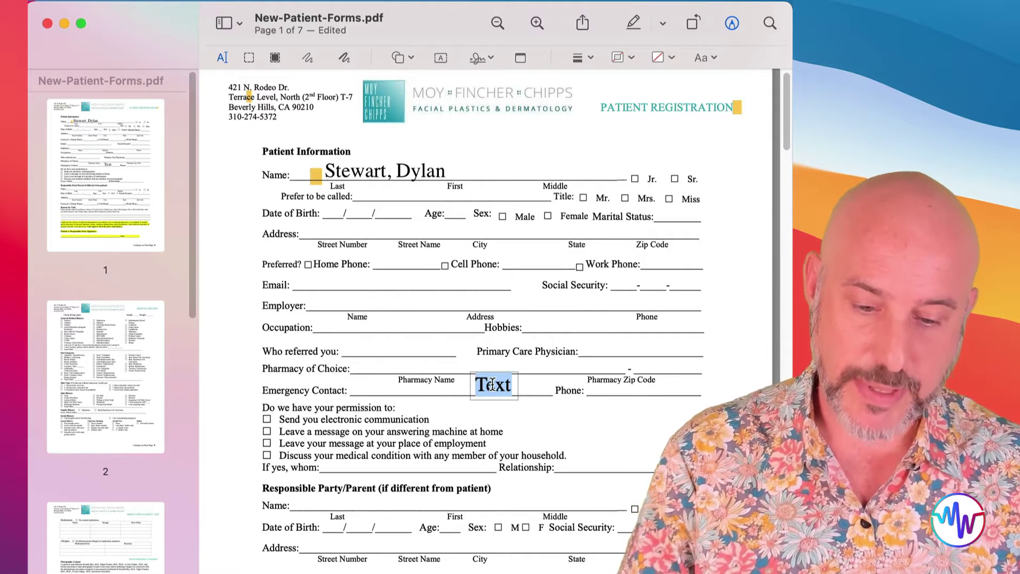
type("Justus")
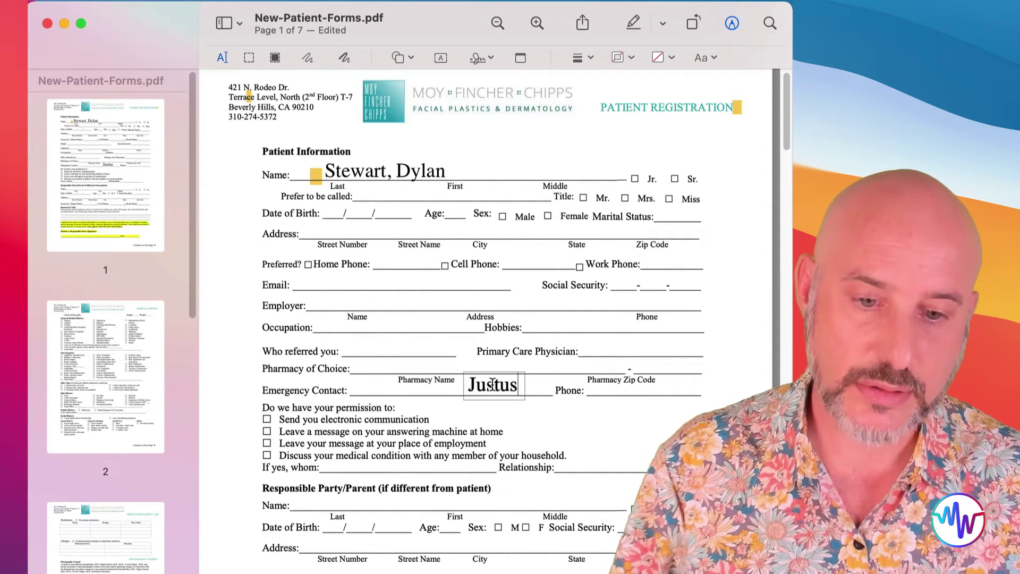
left_click(576, 430)
left_click_drag(494, 388, 569, 177)
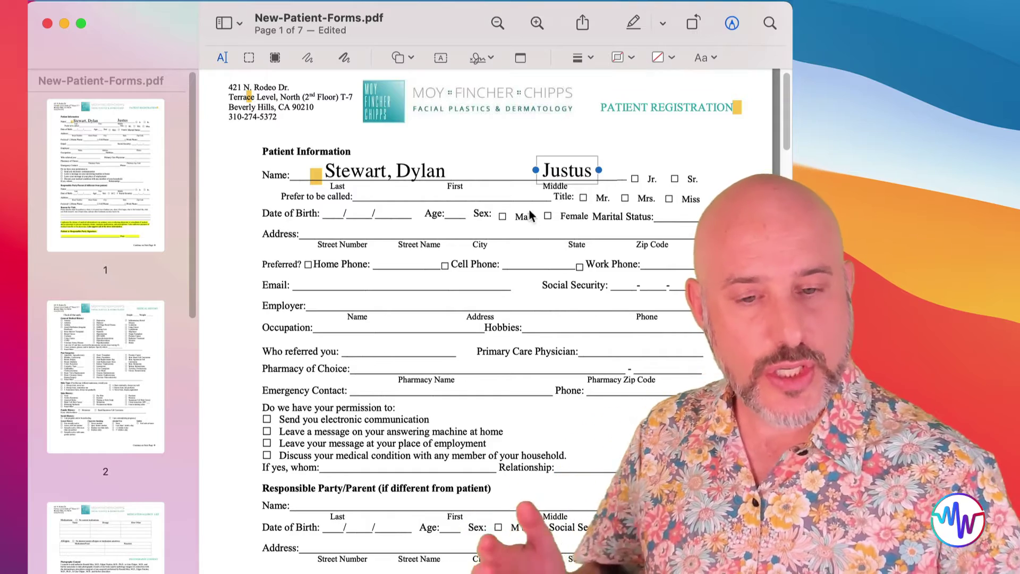
- Draw a handwritten signature on the trackpad, save it, and begin another new signature
left_click(488, 62)
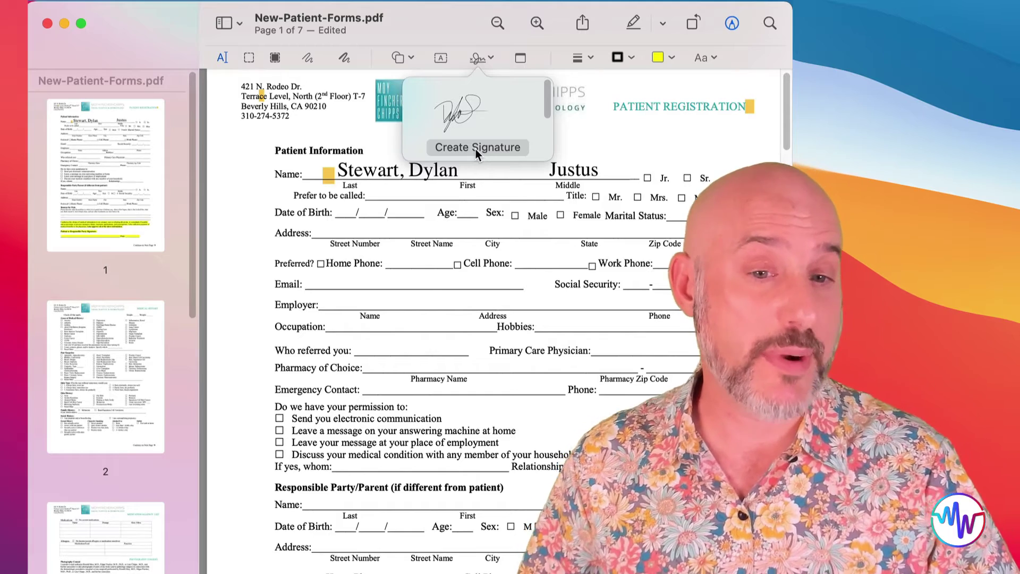
left_click(476, 147)
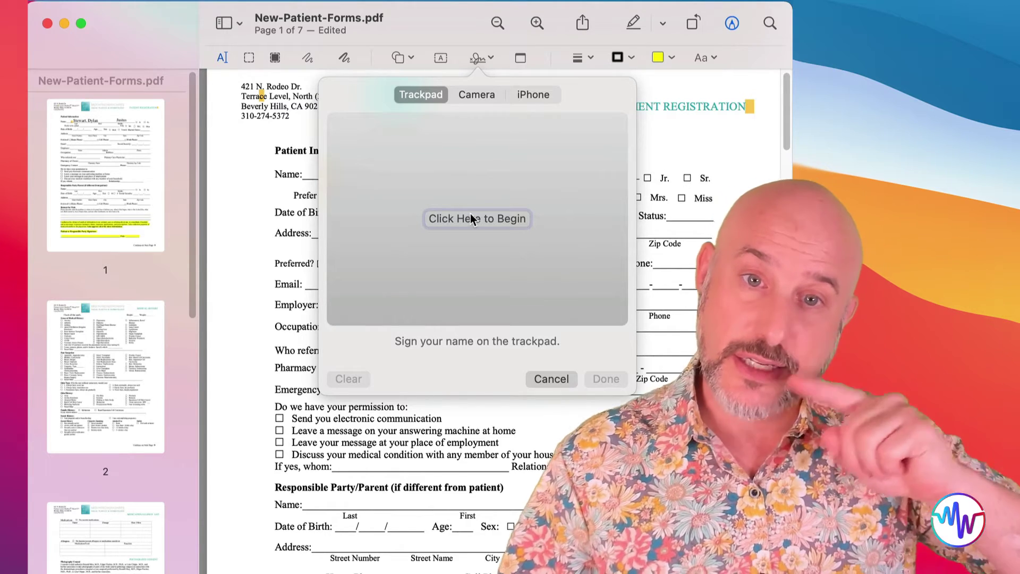
left_click(470, 218)
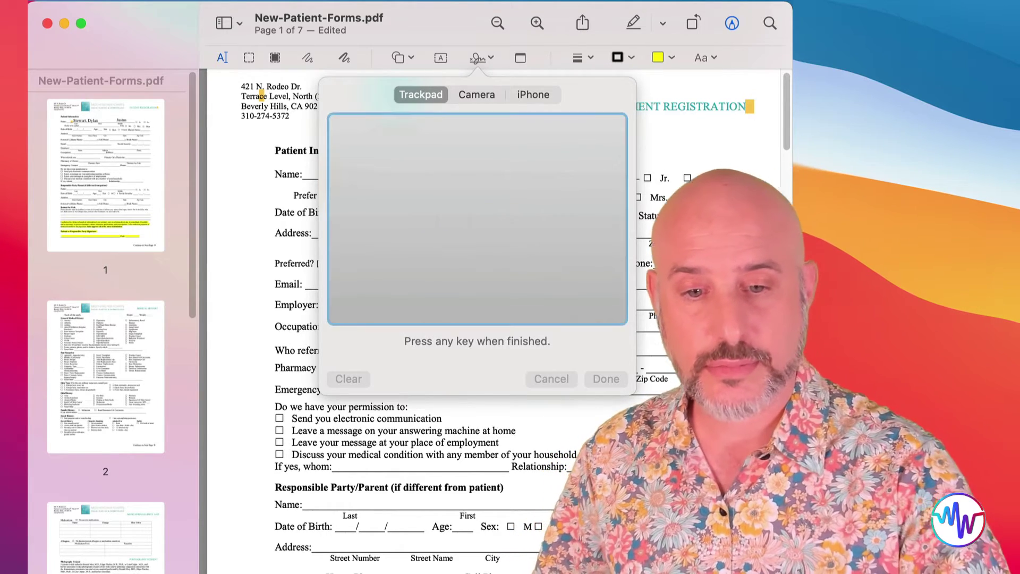
mouse_move(440, 183)
left_mouse_down()
mouse_move(444, 223)
mouse_move(420, 213)
mouse_move(436, 250)
mouse_move(607, 180)
left_mouse_up()
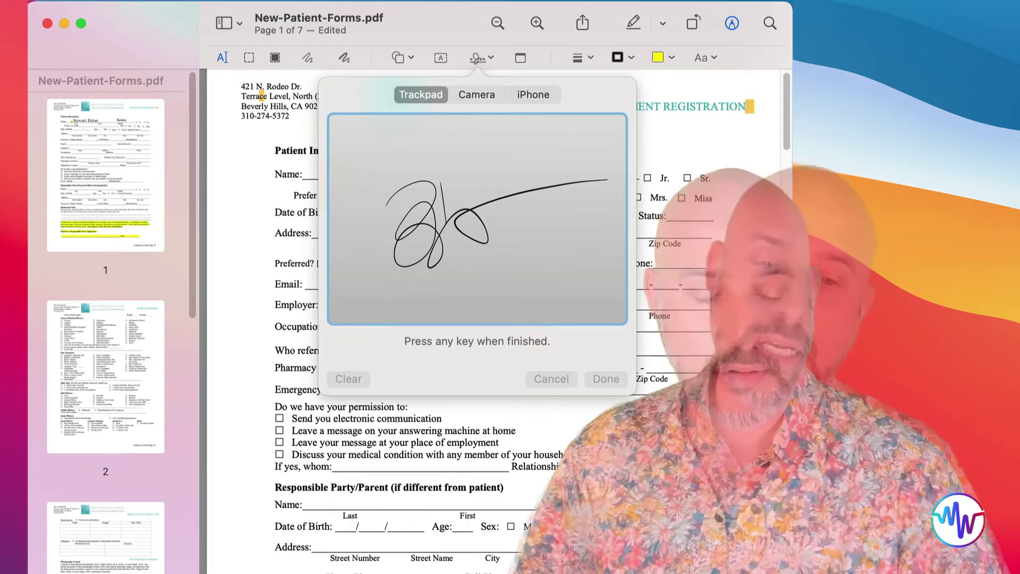
key("space")
left_click(607, 379)
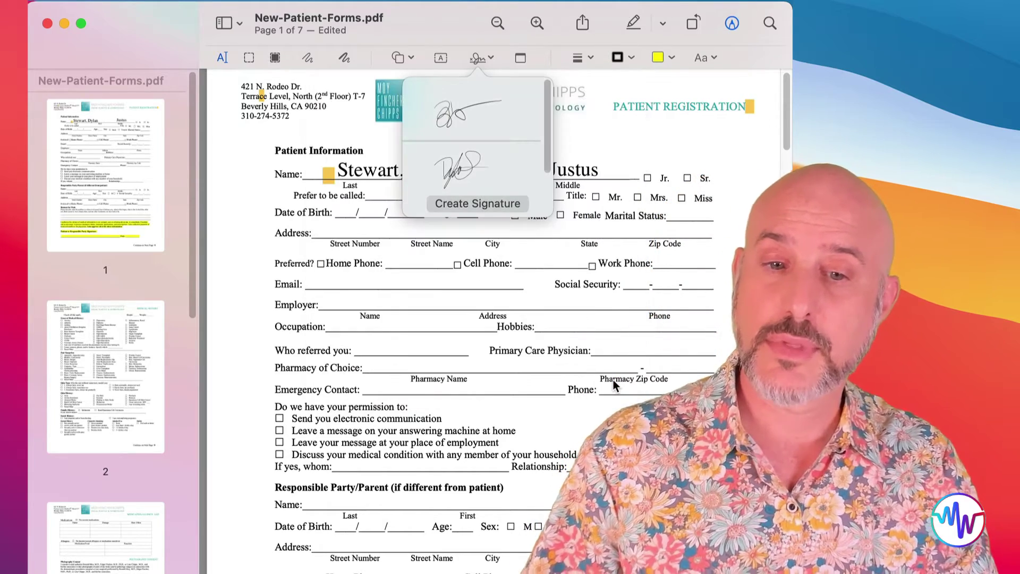
left_click(477, 204)
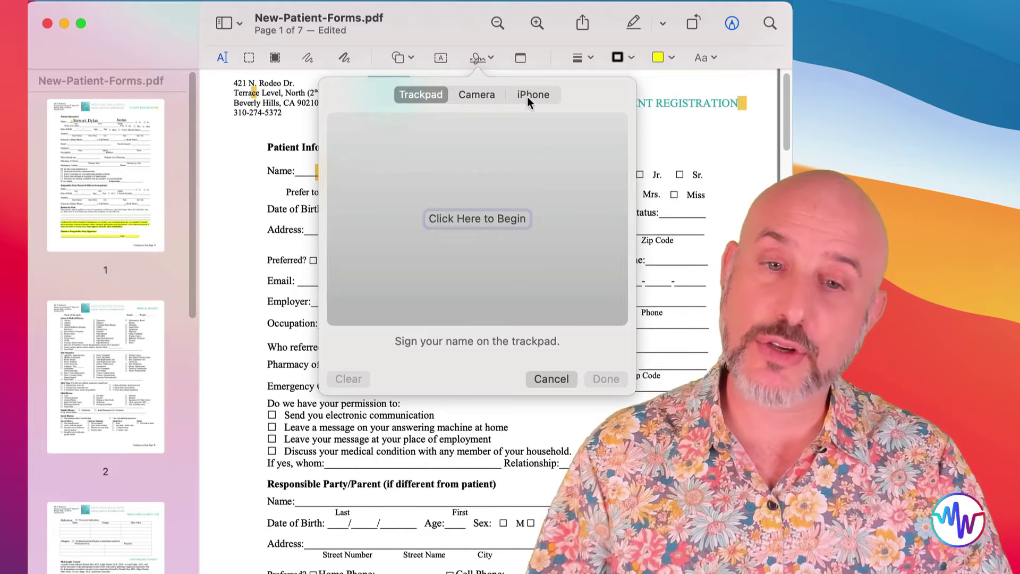
- Add a signature from the iPhone, then save one captured from a paper signature held to the camera
left_click(529, 95)
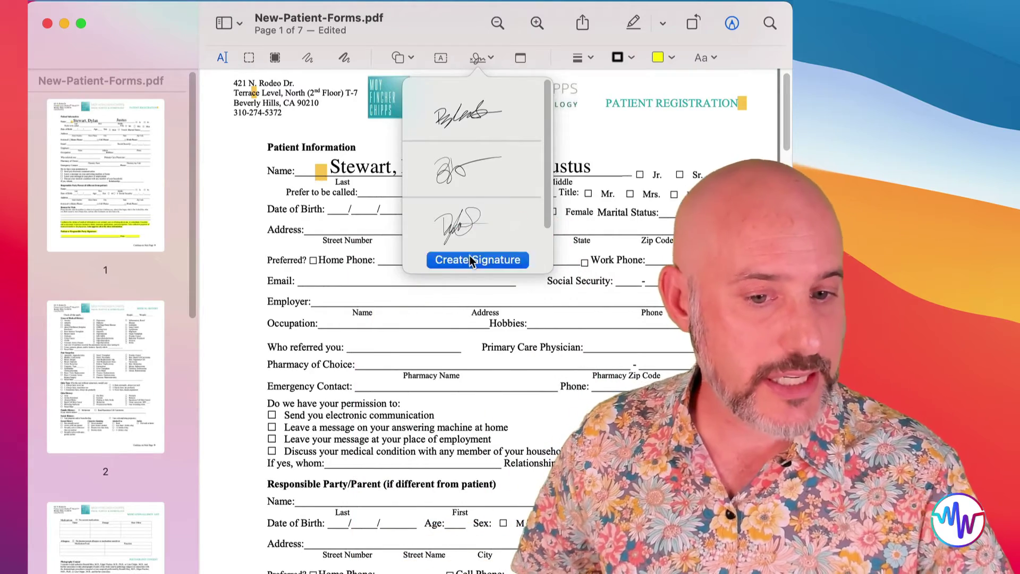
left_click(470, 259)
left_click(479, 94)
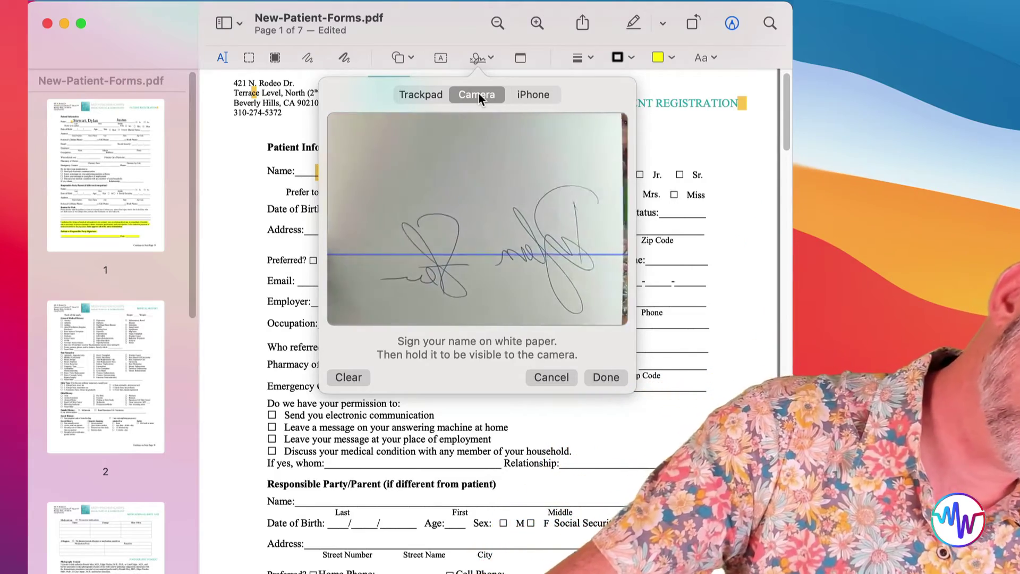
left_click(605, 377)
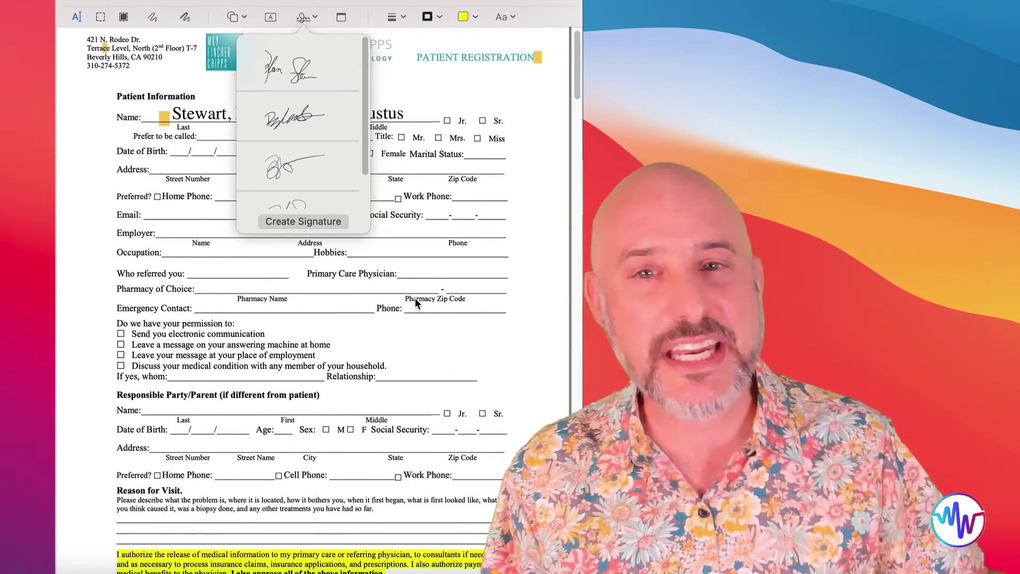
- Place the second saved signature on the yellow Patient Signature line and enlarge it to fit
scroll(415, 297, "down", 3)
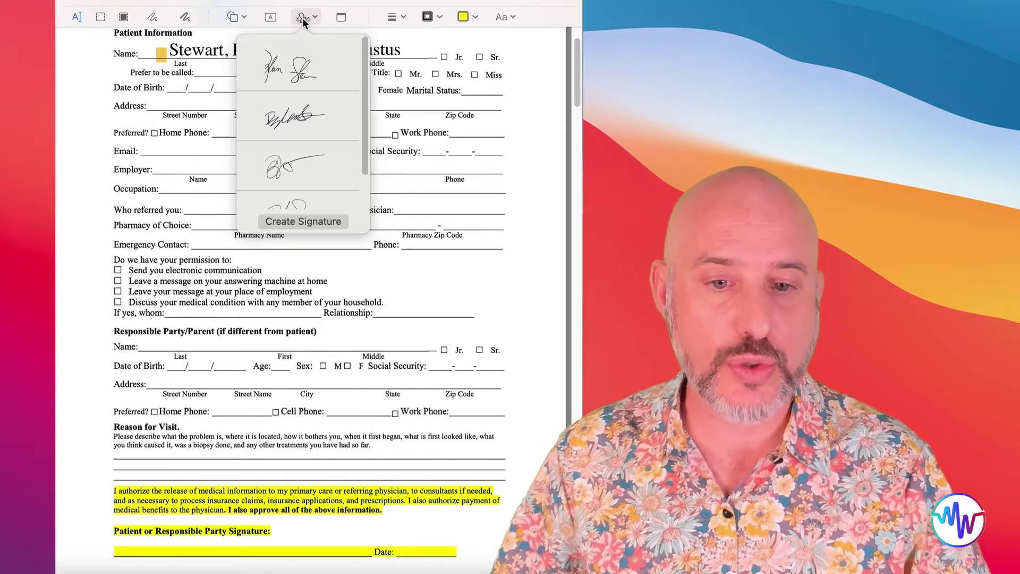
left_click(335, 116)
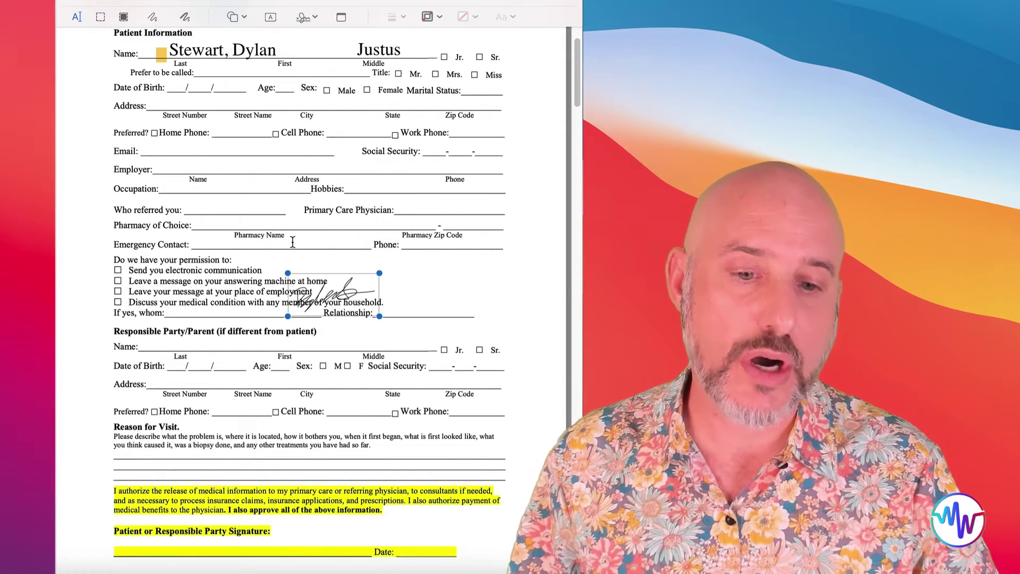
mouse_move(325, 298)
left_mouse_down()
mouse_move(287, 444)
mouse_move(244, 534)
mouse_move(226, 543)
left_mouse_up()
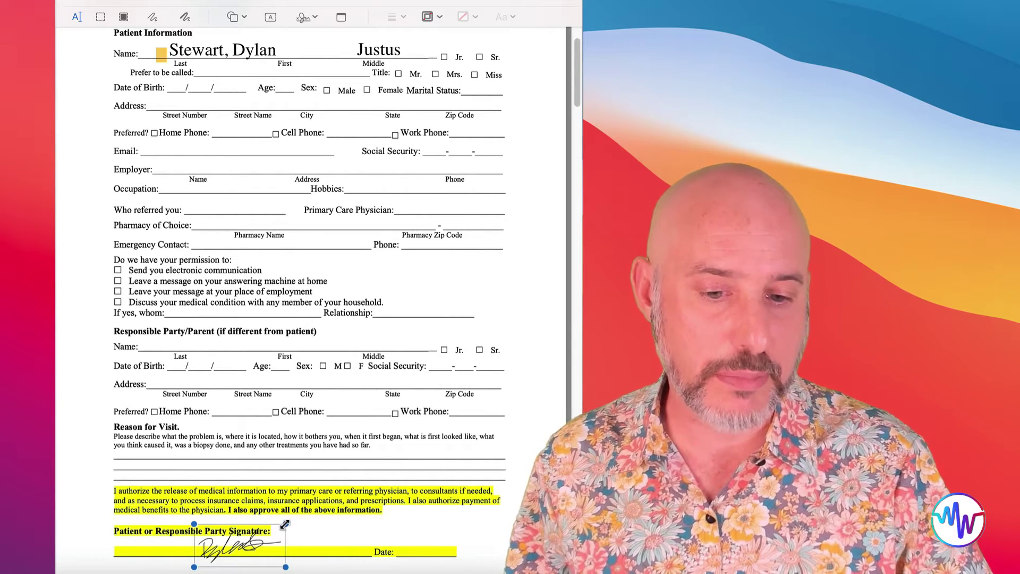
left_click_drag(286, 525, 382, 486)
left_click_drag(303, 535, 247, 550)
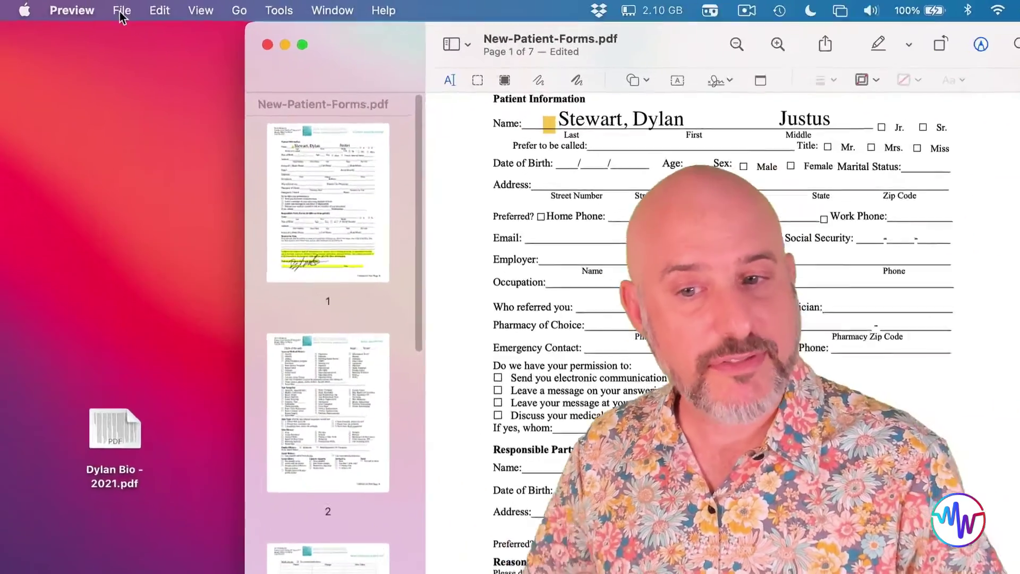
- Show the File menu options, including Export as PDF
left_click(120, 12)
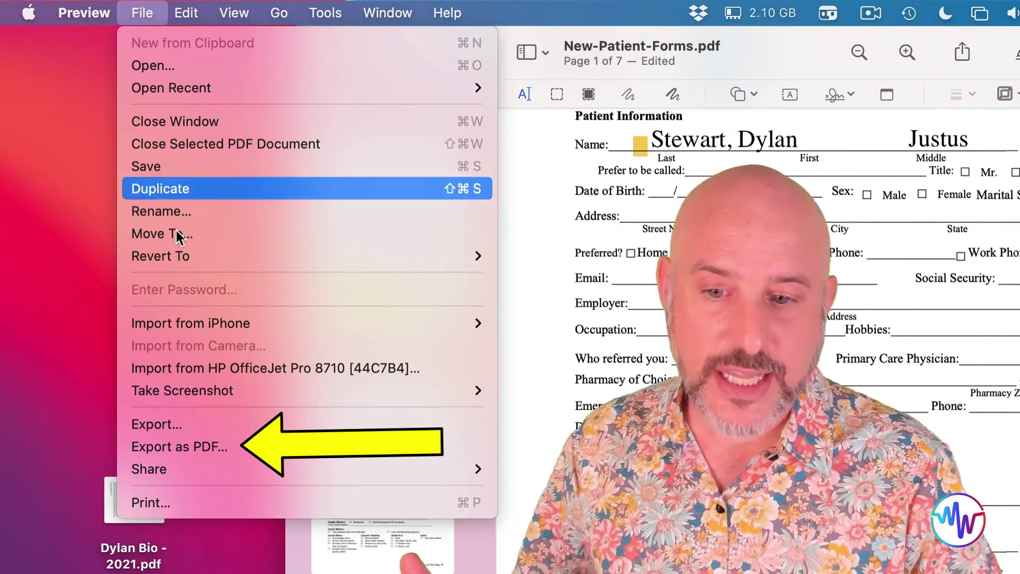